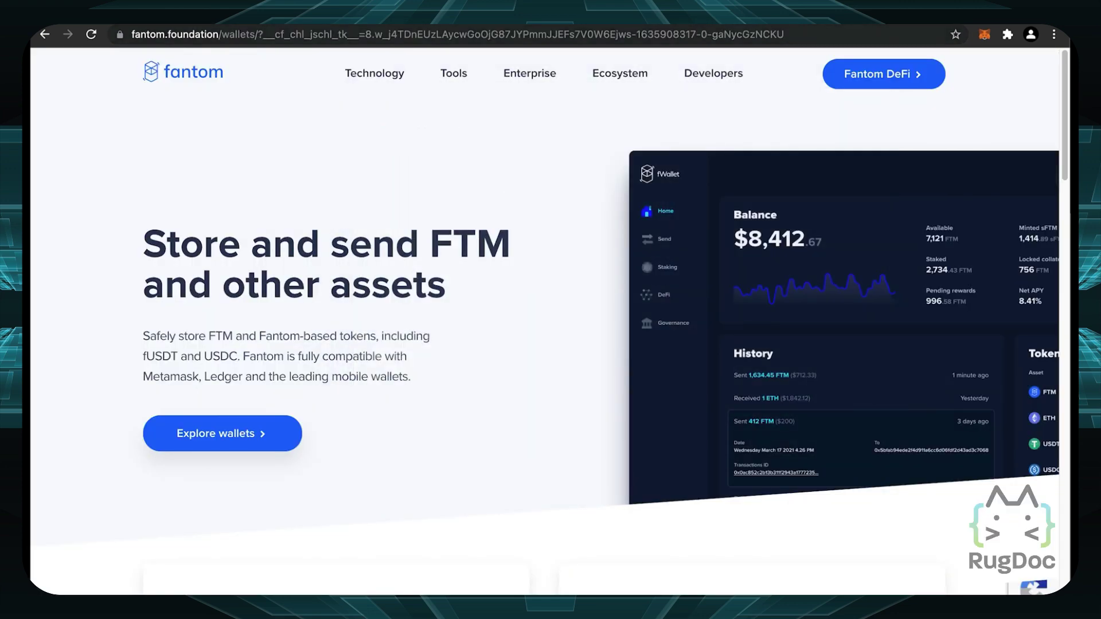
pyautogui.scroll(-7, 328, 160)
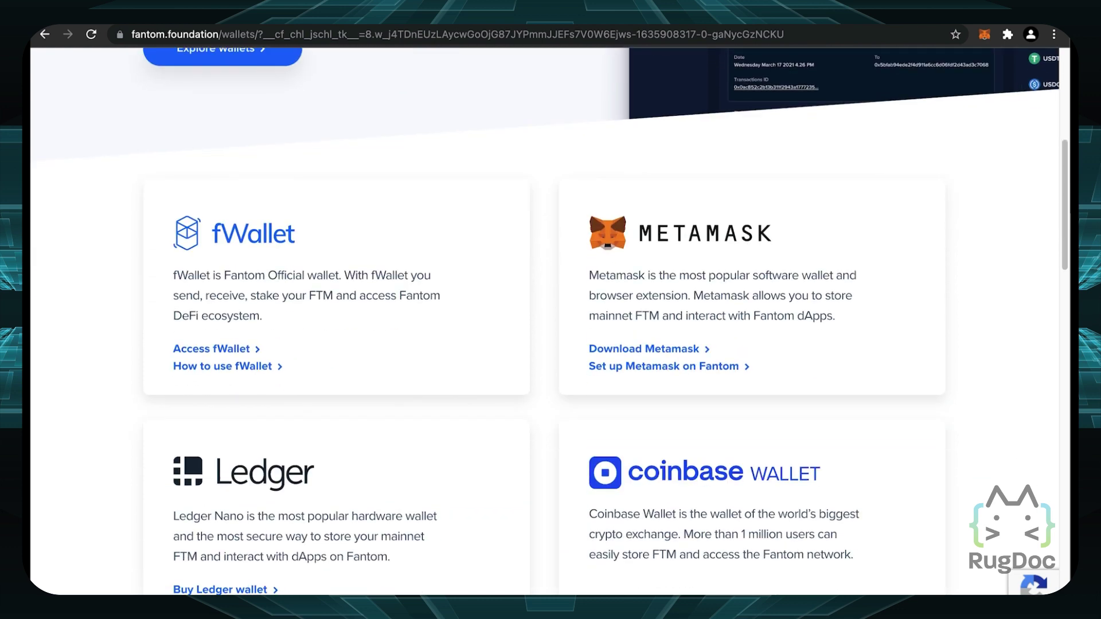
pyautogui.scroll(2, 544, 321)
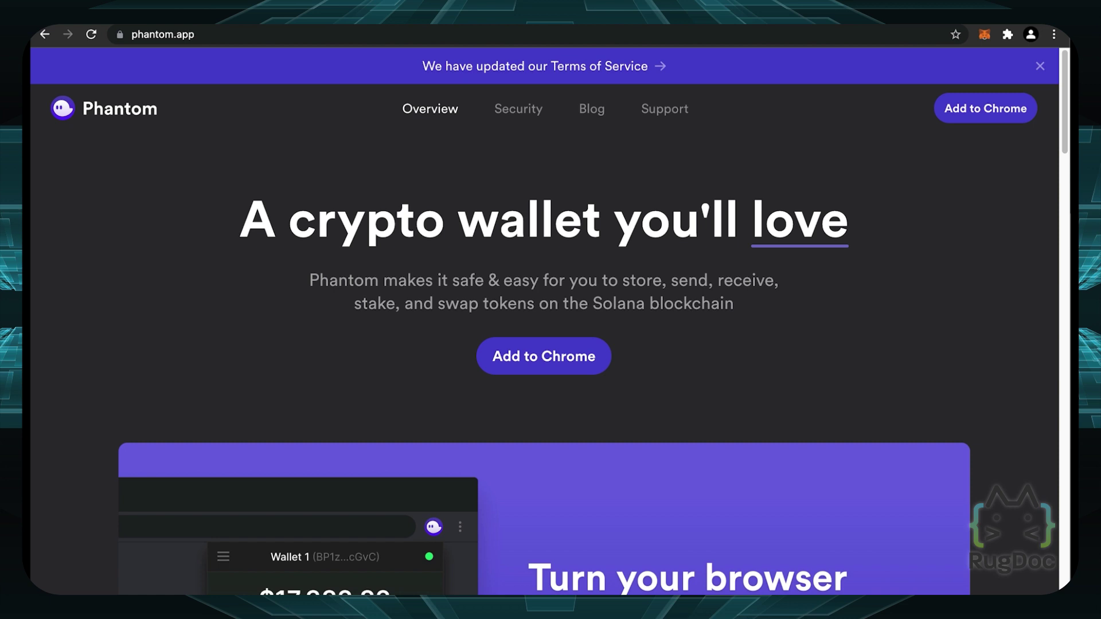
pyautogui.moveTo(204, 218); pyautogui.dragTo(888, 224)
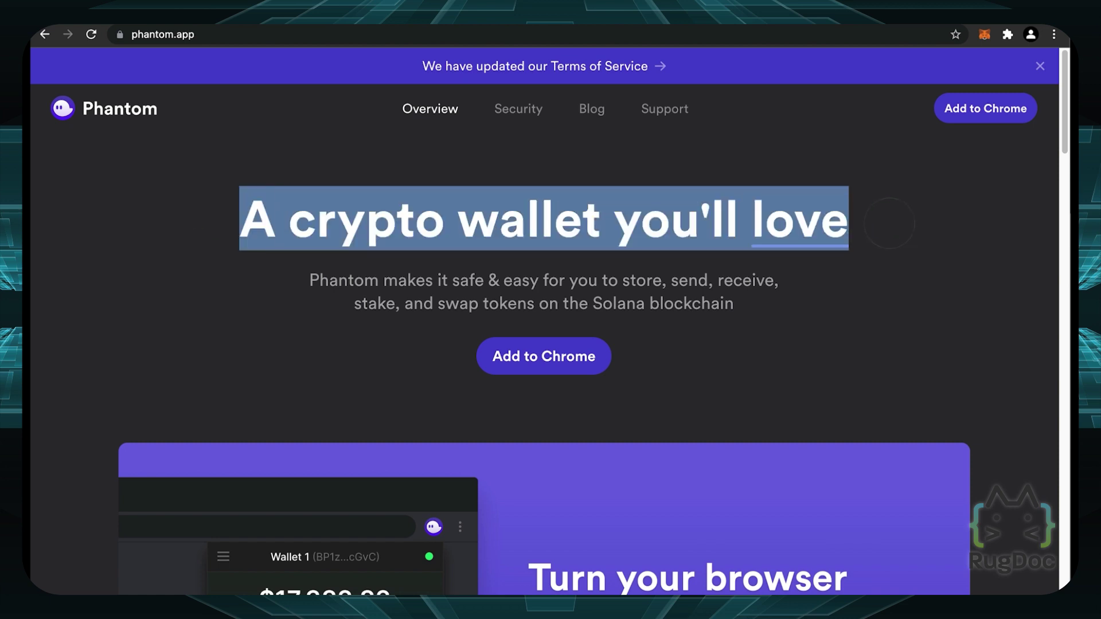
pyautogui.click(936, 352)
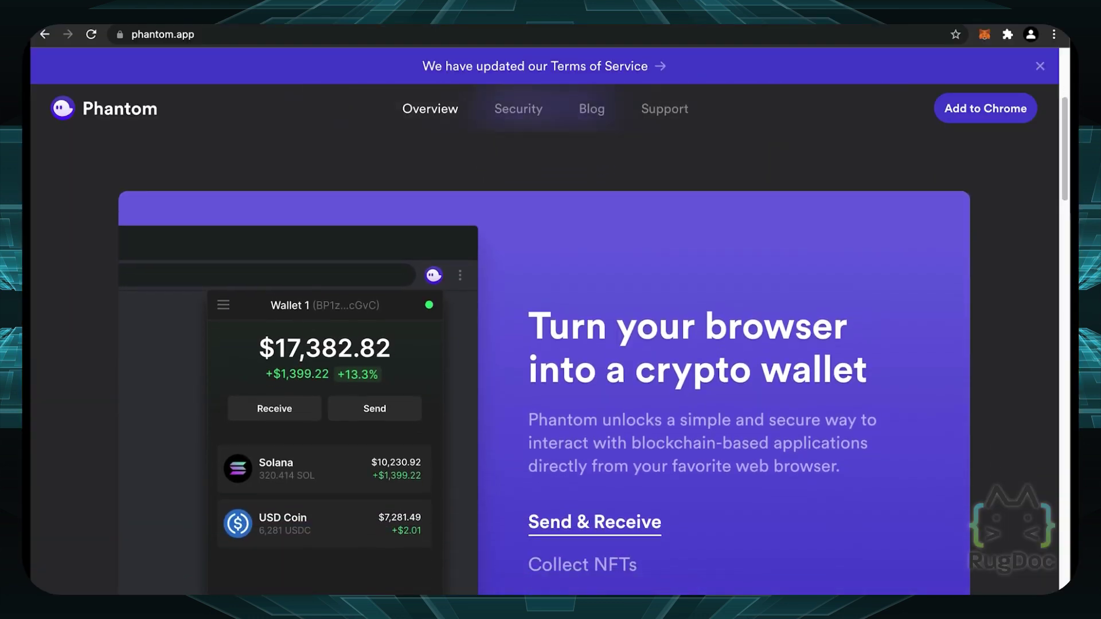
# Scroll to the 'Turn your browser into a crypto wallet' showcase and let it reach the 175.22 SOL-to-USDC swap demo.
pyautogui.scroll(-2, 543, 359)
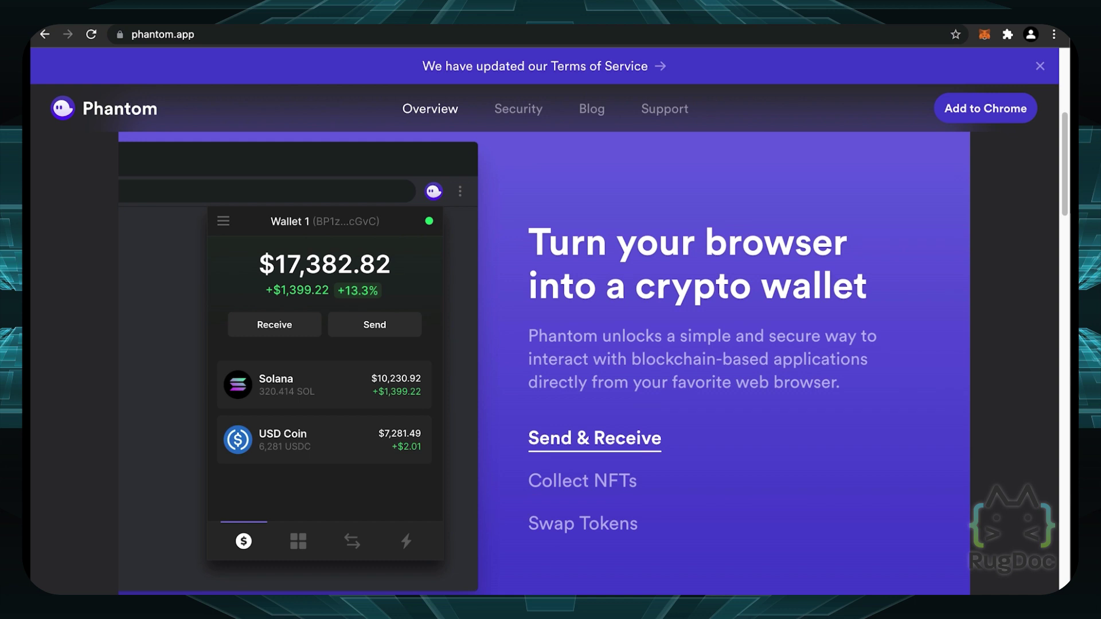
pyautogui.scroll(-1, 543, 360)
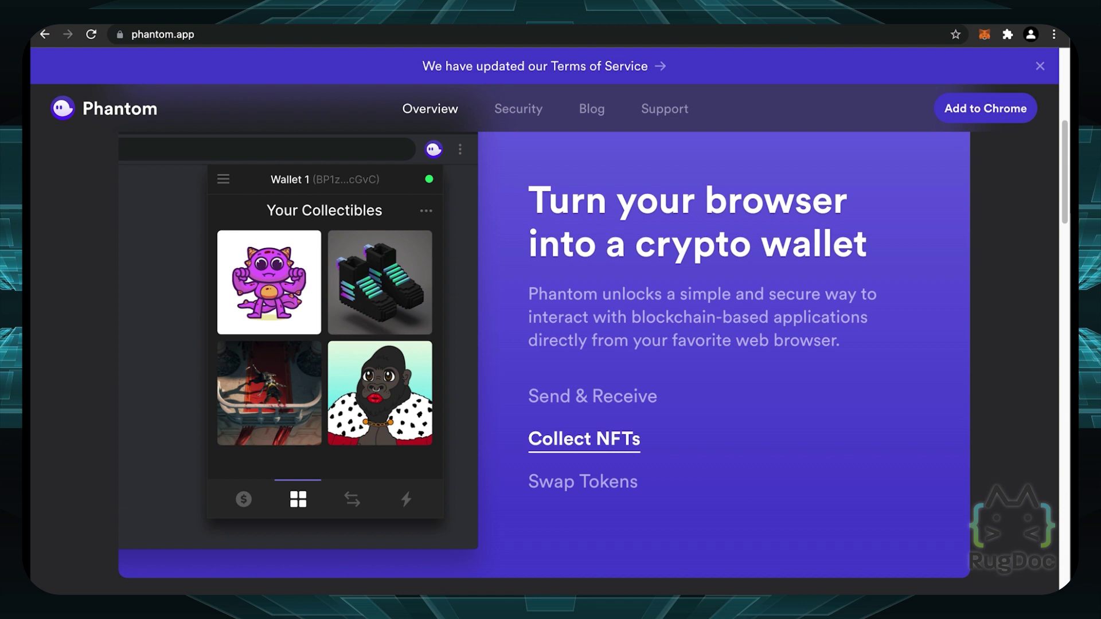
pyautogui.scroll(1, 591, 339)
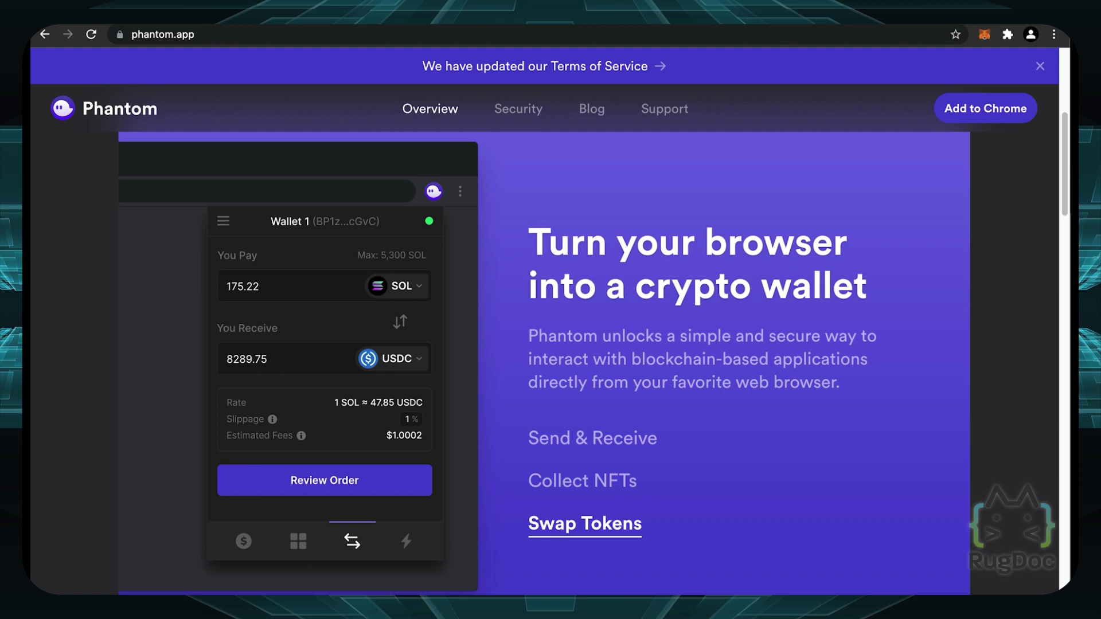
# Scroll down past the features and testimonials to the site footer.
pyautogui.scroll(-10, 543, 367)
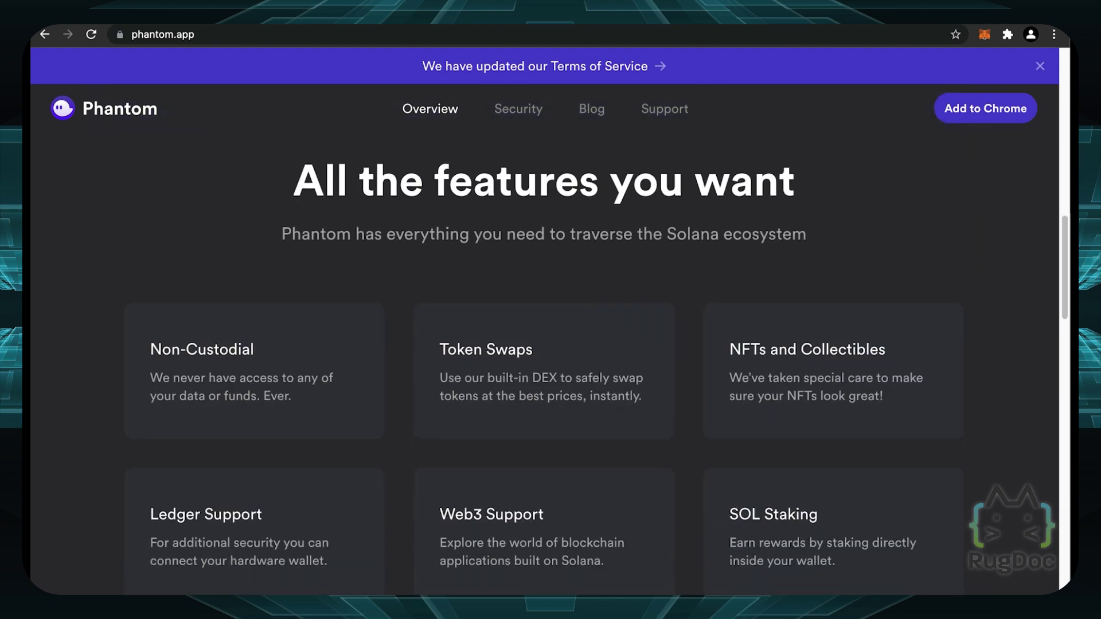
pyautogui.scroll(-2, 544, 366)
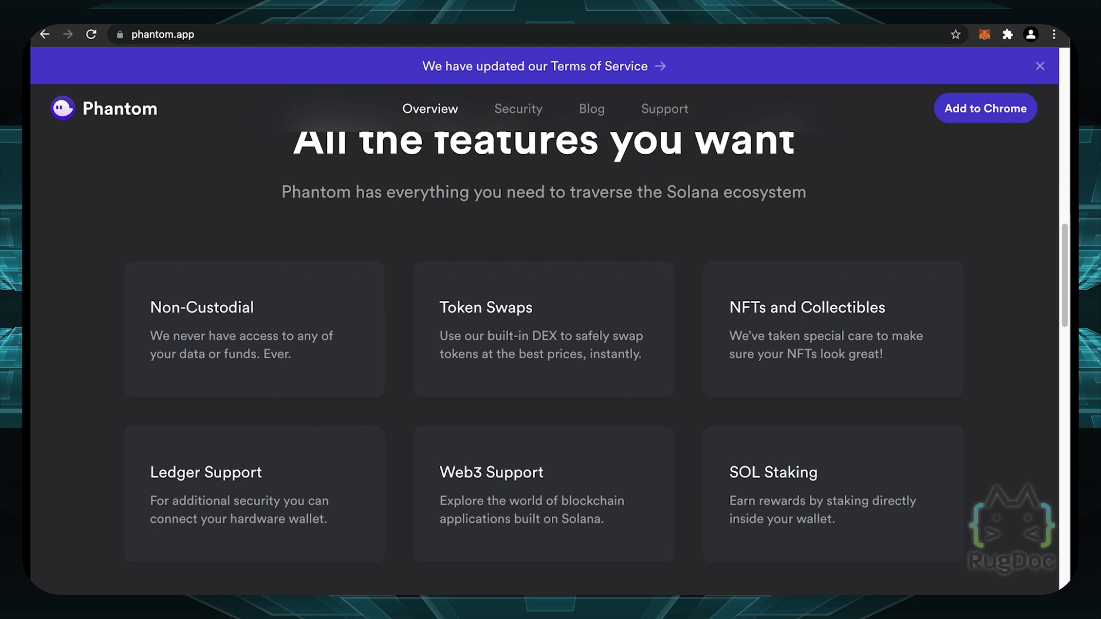
pyautogui.scroll(-10, 544, 367)
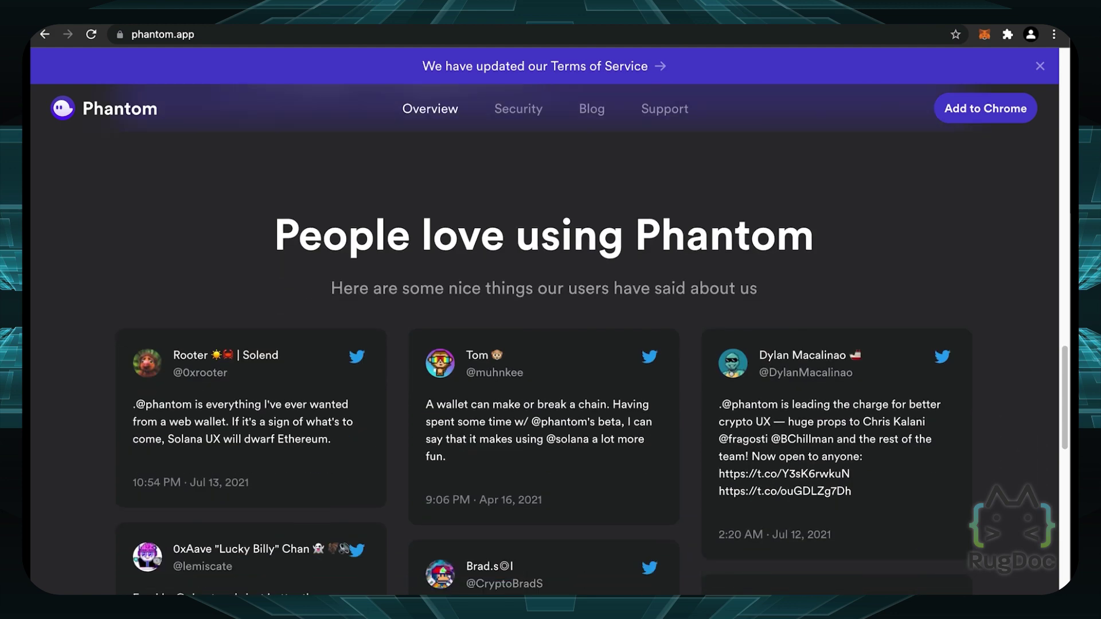
pyautogui.scroll(-1, 543, 367)
pyautogui.scroll(-3, 543, 367)
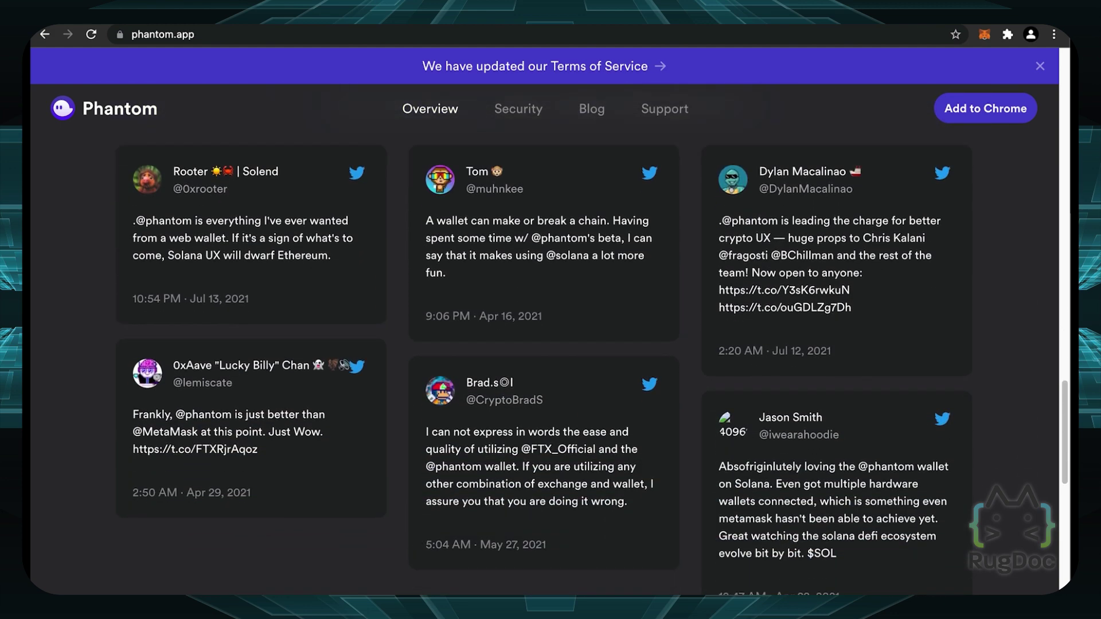
pyautogui.scroll(-10, 544, 367)
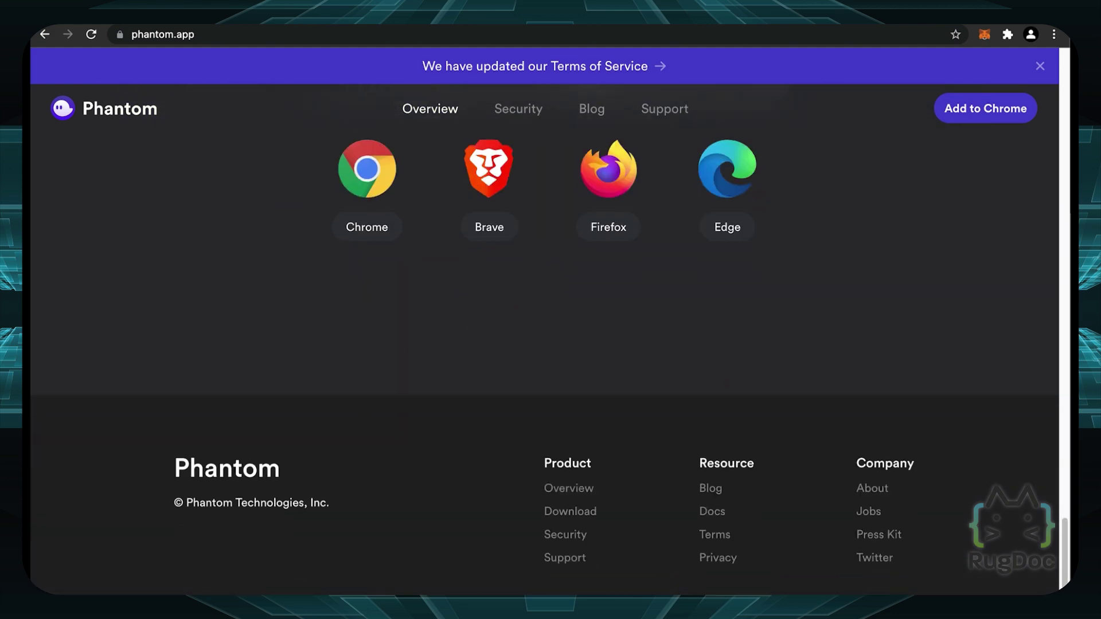
# Open the About page from the footer's Company links and view the Our Team portraits.
pyautogui.click(872, 488)
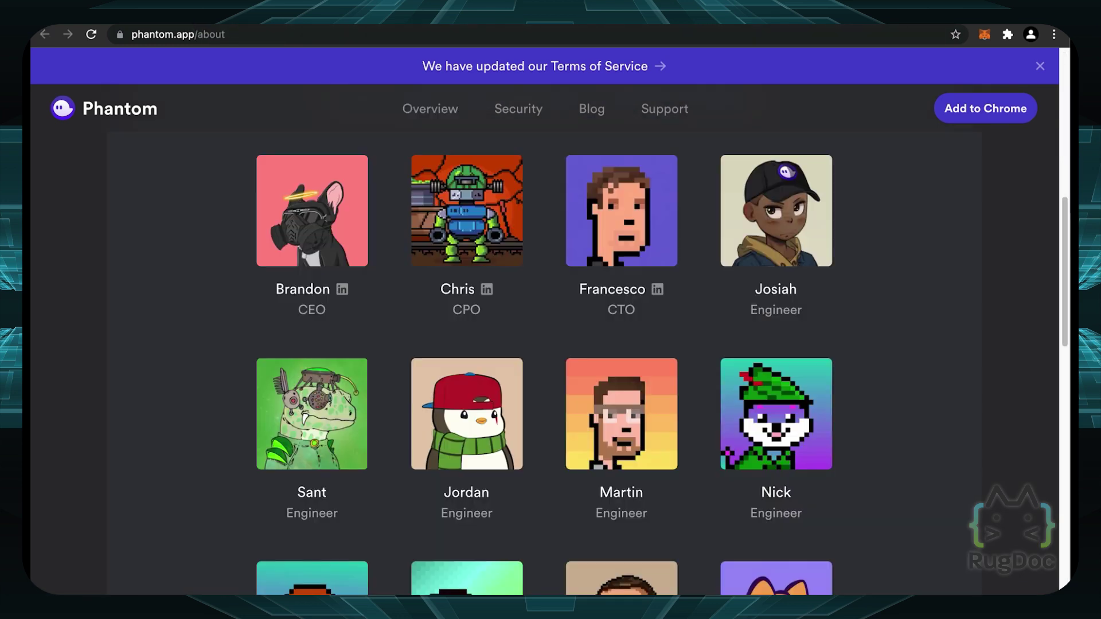
pyautogui.scroll(-5, 543, 366)
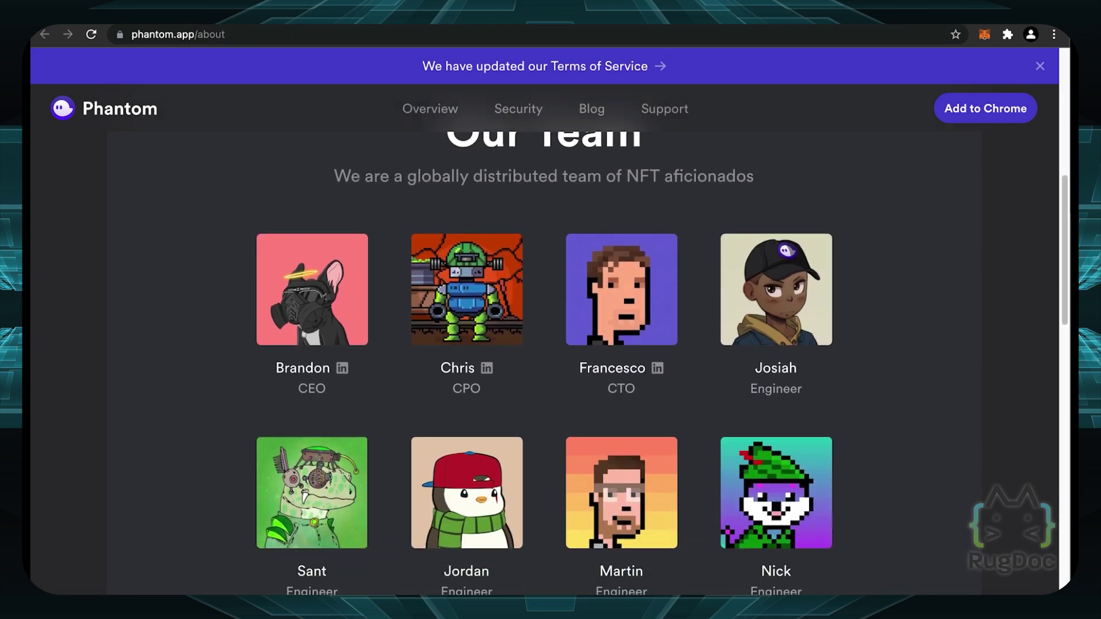
pyautogui.scroll(-3, 543, 367)
pyautogui.scroll(7, 544, 367)
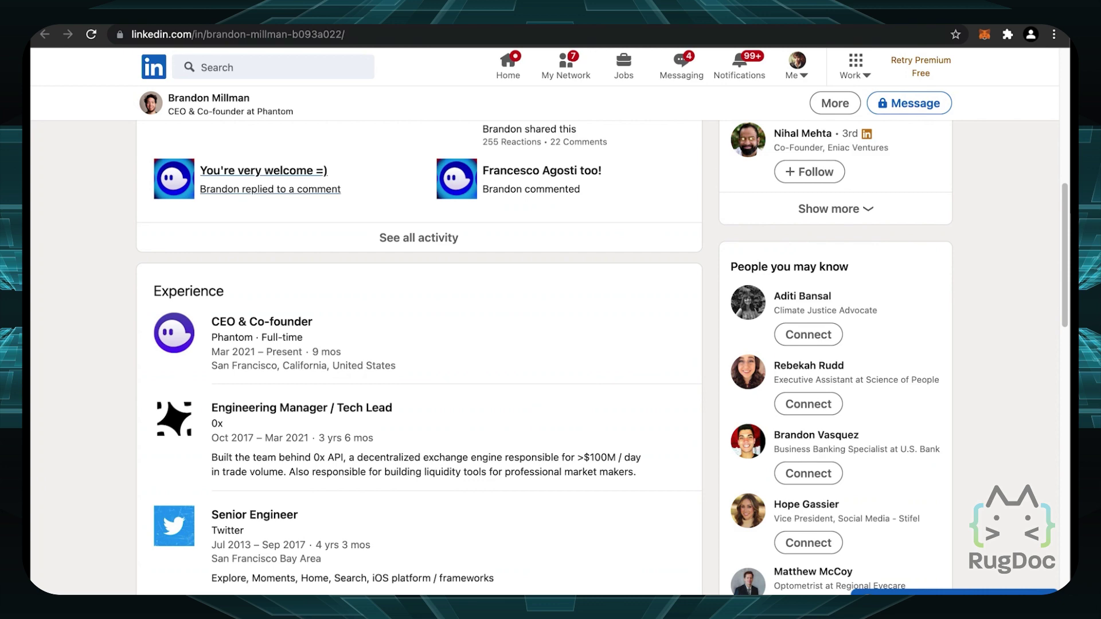
# Scroll through the CEO's and CPO's LinkedIn Experience sections, ending on phantom.app/security.
pyautogui.scroll(10, 418, 344)
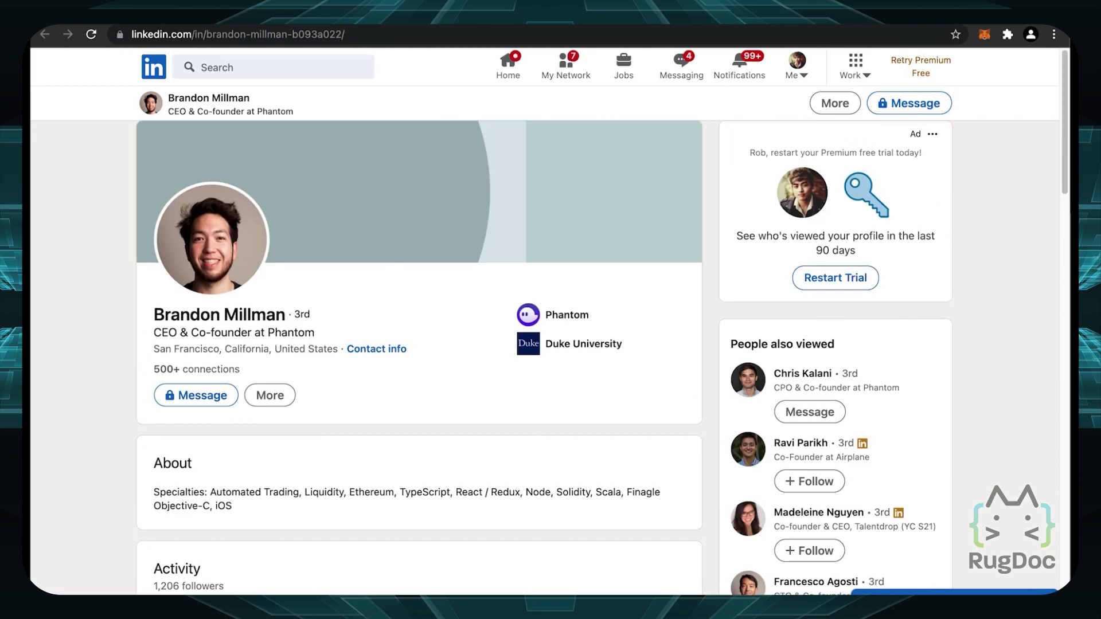
pyautogui.scroll(-9, 418, 344)
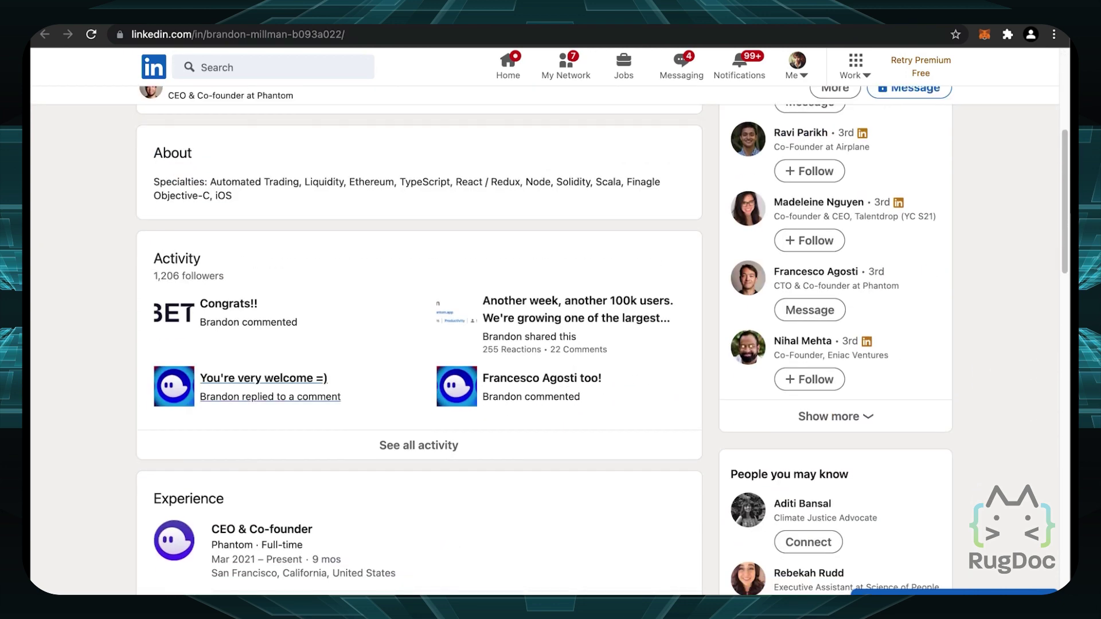
pyautogui.scroll(-5, 418, 344)
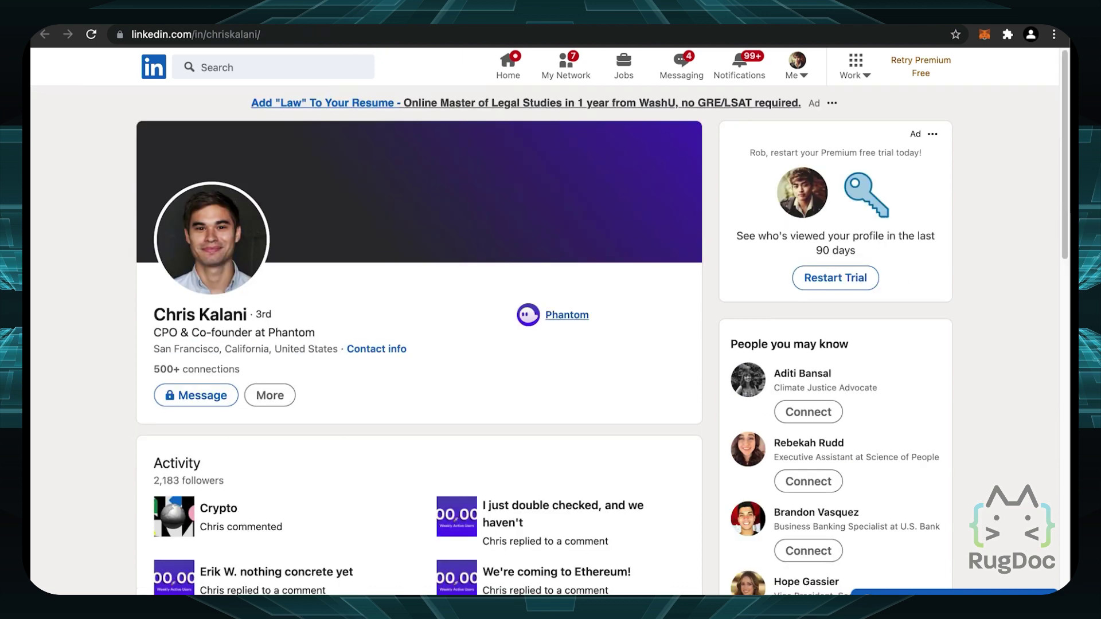
pyautogui.scroll(-10, 419, 344)
pyautogui.scroll(-3, 419, 298)
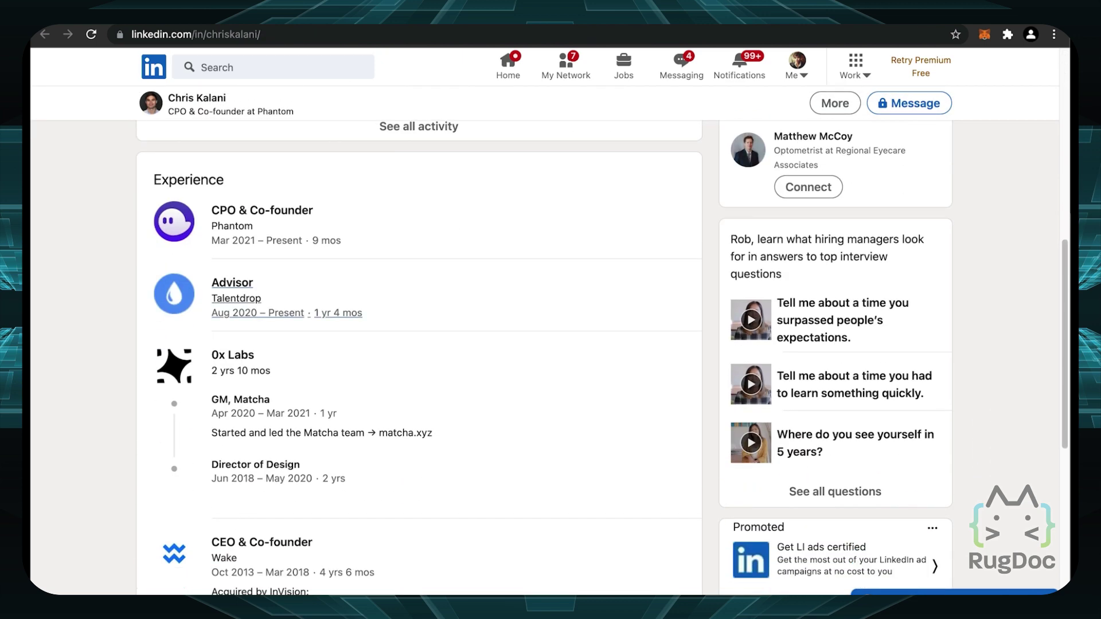
pyautogui.scroll(-4, 418, 344)
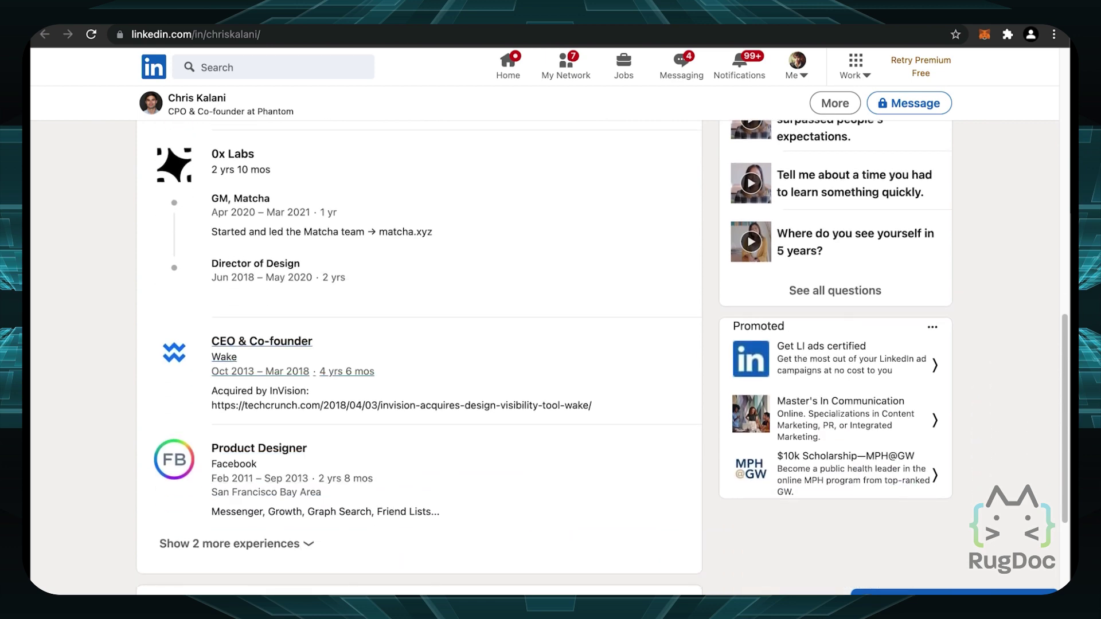
pyautogui.scroll(10, 258, 367)
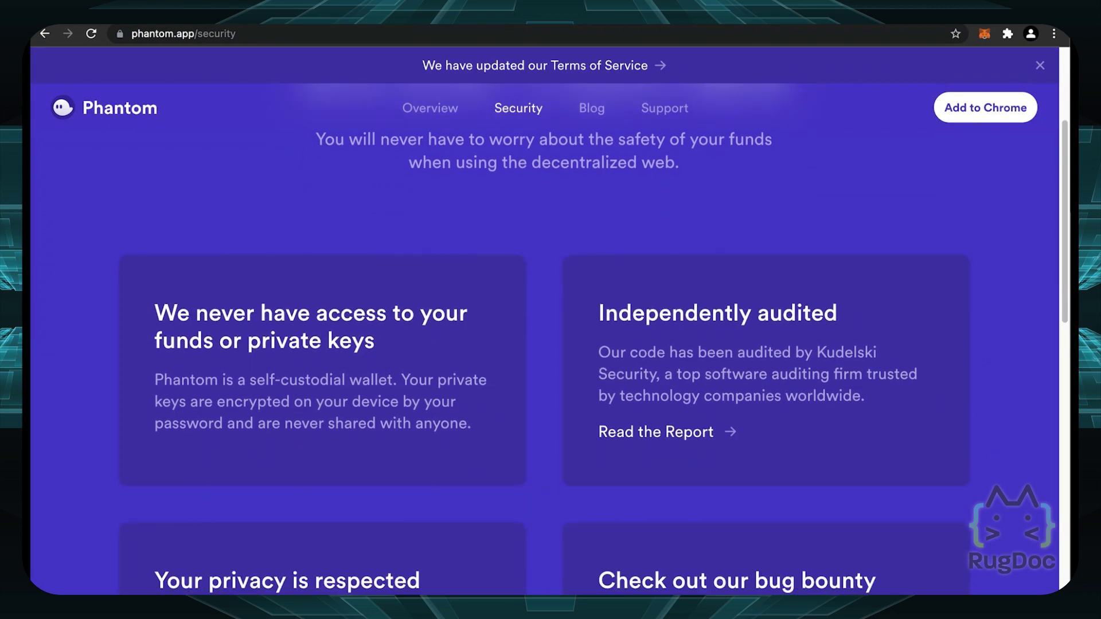
# Read the Security page's Kudelski audit and privacy claims, then reach Medium's Solana security audit article.
pyautogui.scroll(-2, 543, 338)
pyautogui.scroll(-4, 543, 339)
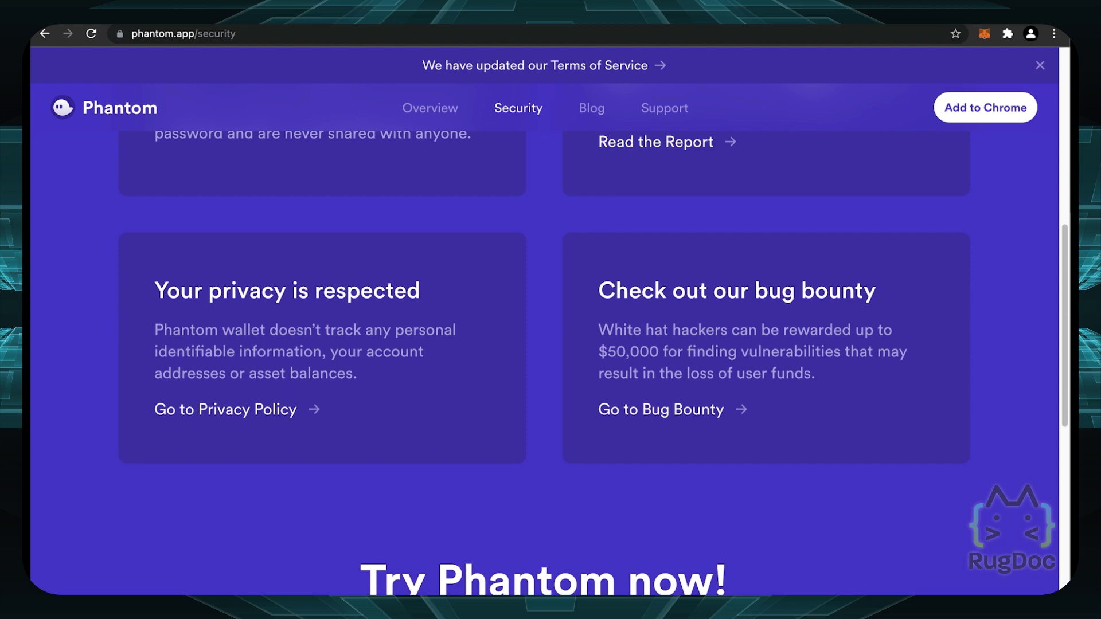
pyautogui.scroll(4, 543, 338)
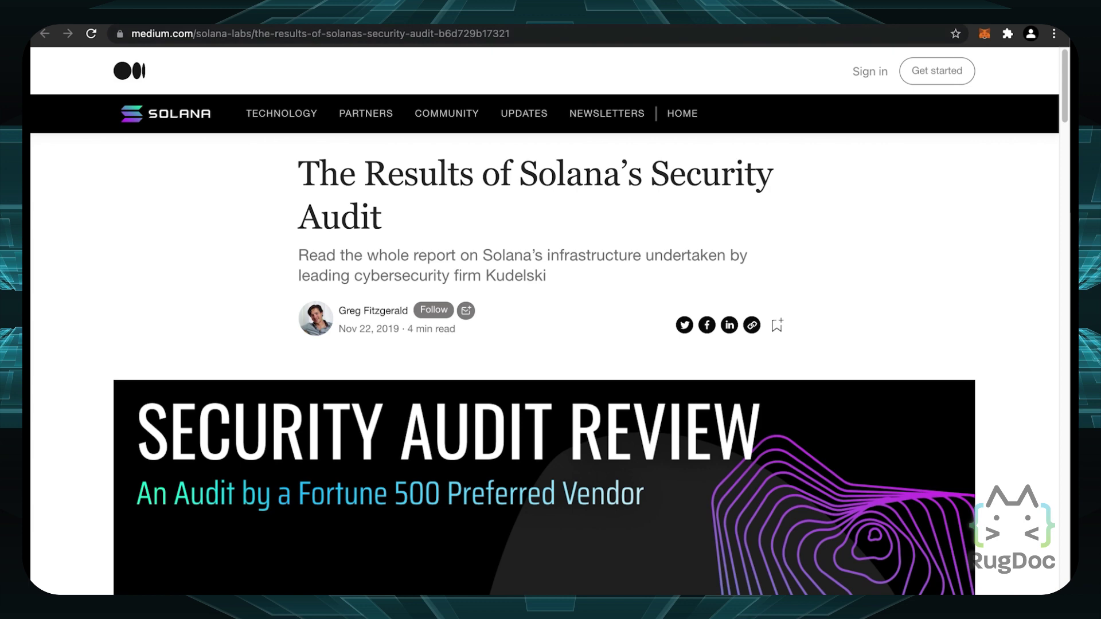
# Highlight the article title and the sentence on Kudelski auditing Solana, then scroll back to the top.
pyautogui.moveTo(301, 169); pyautogui.dragTo(504, 233)
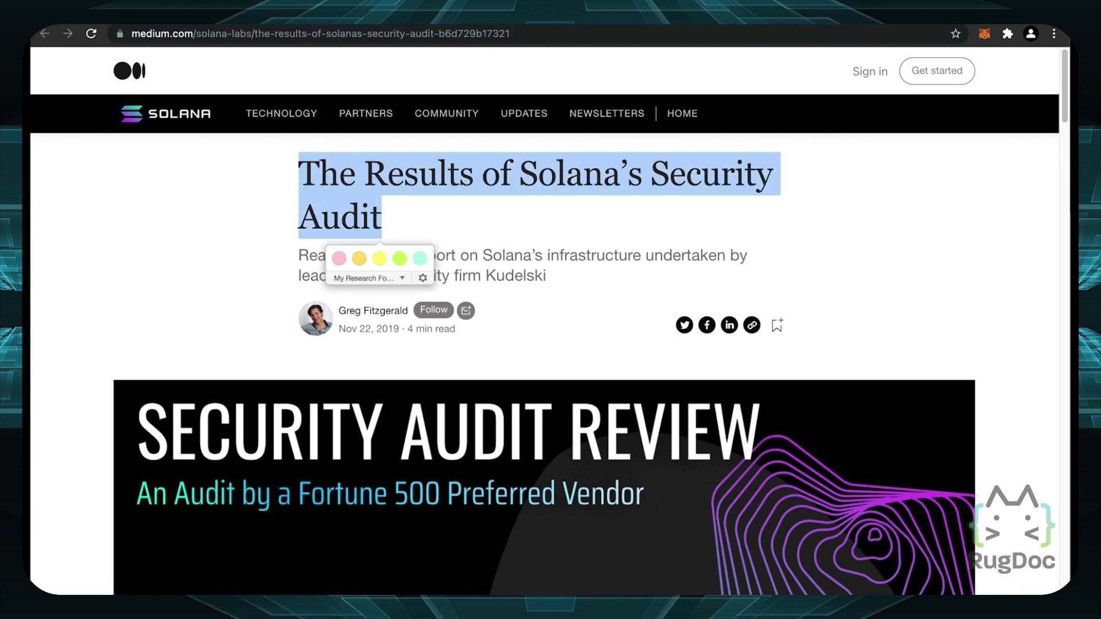
pyautogui.click(803, 199)
pyautogui.scroll(-10, 653, 287)
pyautogui.moveTo(477, 179); pyautogui.dragTo(794, 258)
pyautogui.click(803, 276)
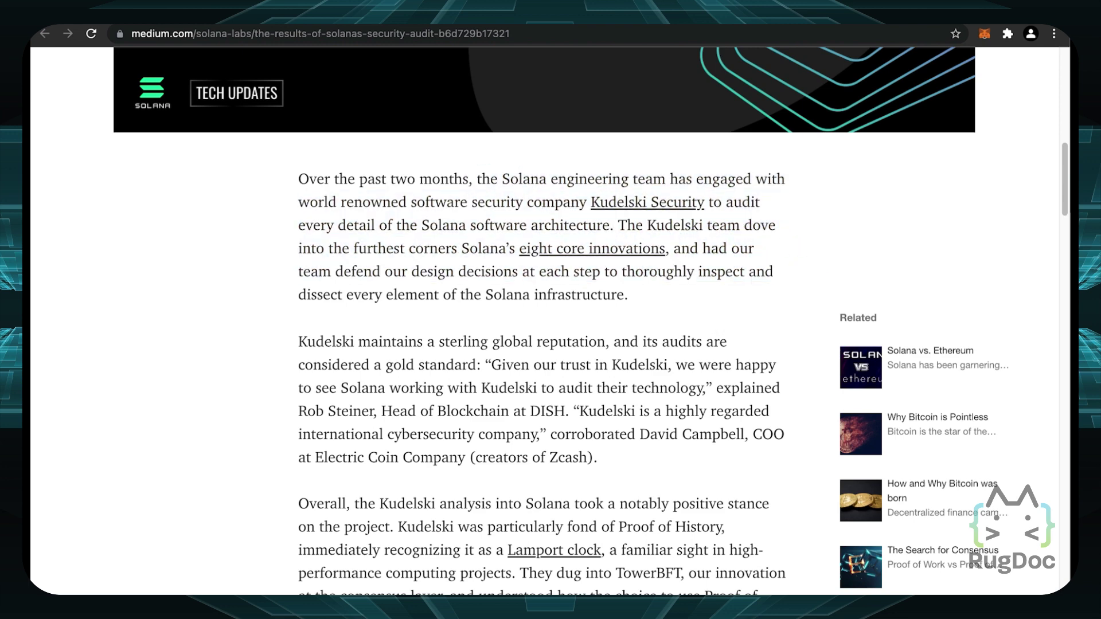
pyautogui.scroll(10, 545, 321)
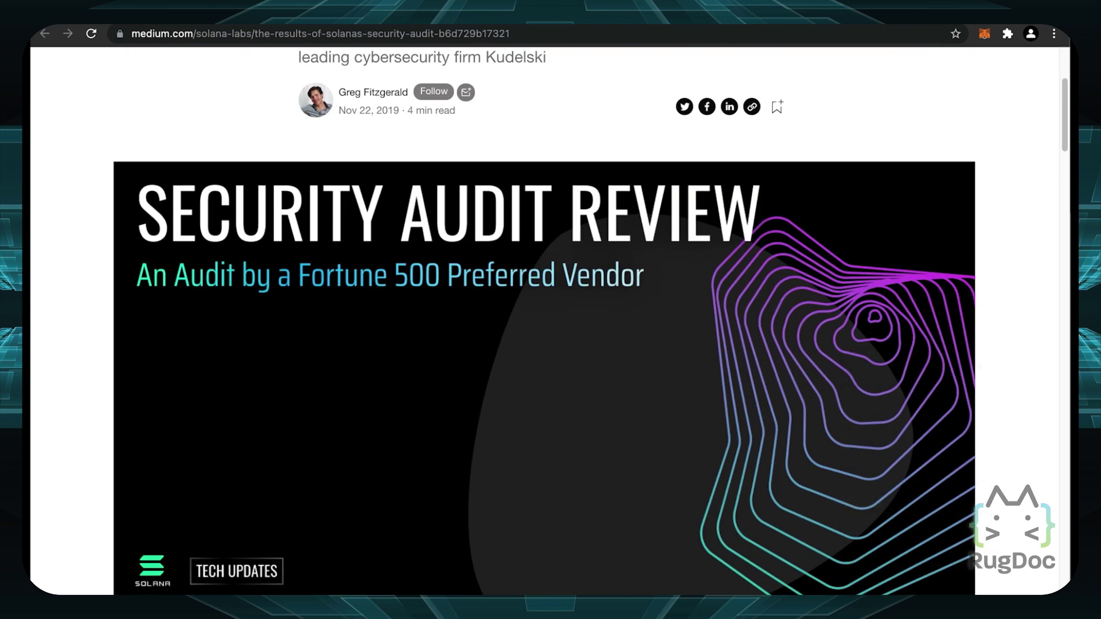
pyautogui.scroll(1, 544, 321)
pyautogui.scroll(2, 544, 321)
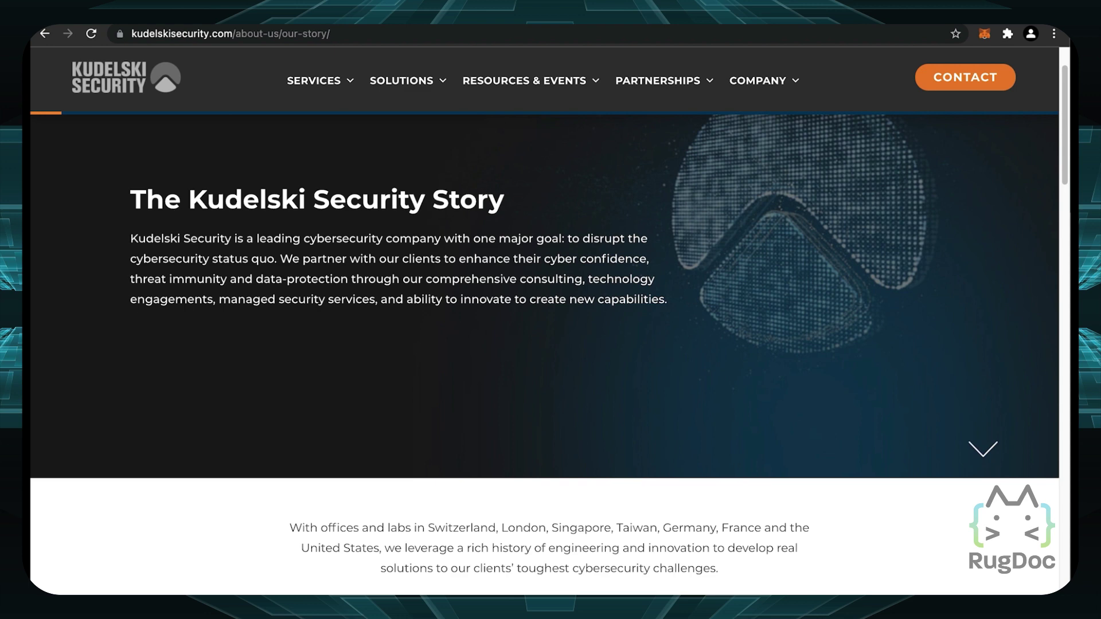
# Skim the Kudelski Security Story page, then scroll phantom.app/security to the privacy and $50,000 bug bounty cards.
pyautogui.scroll(-3, 544, 351)
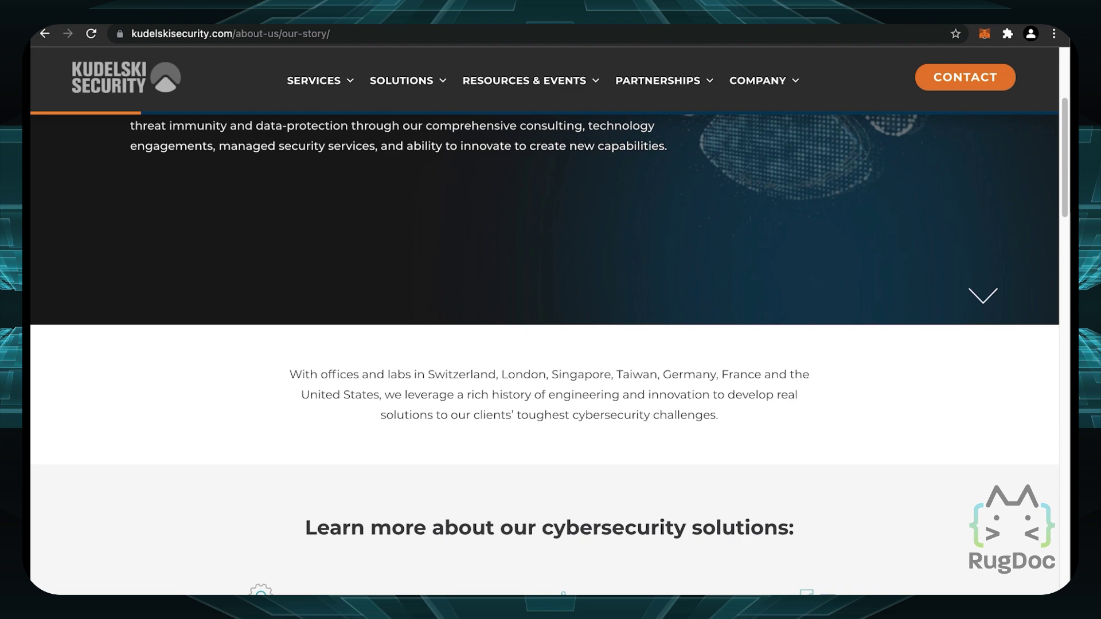
pyautogui.scroll(4, 544, 351)
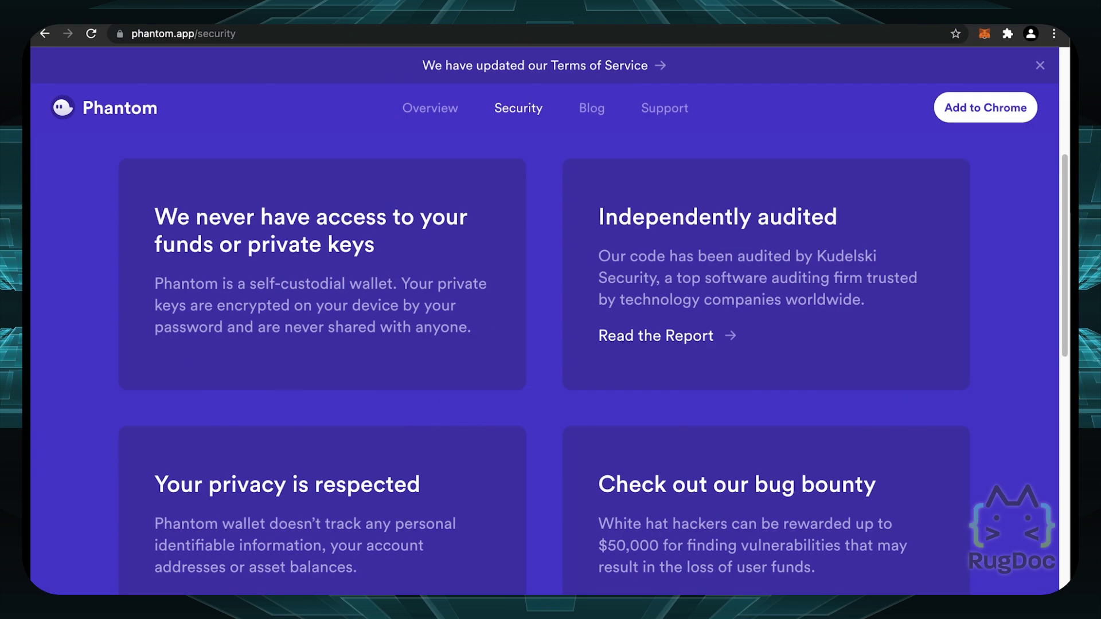
pyautogui.scroll(-3, 593, 354)
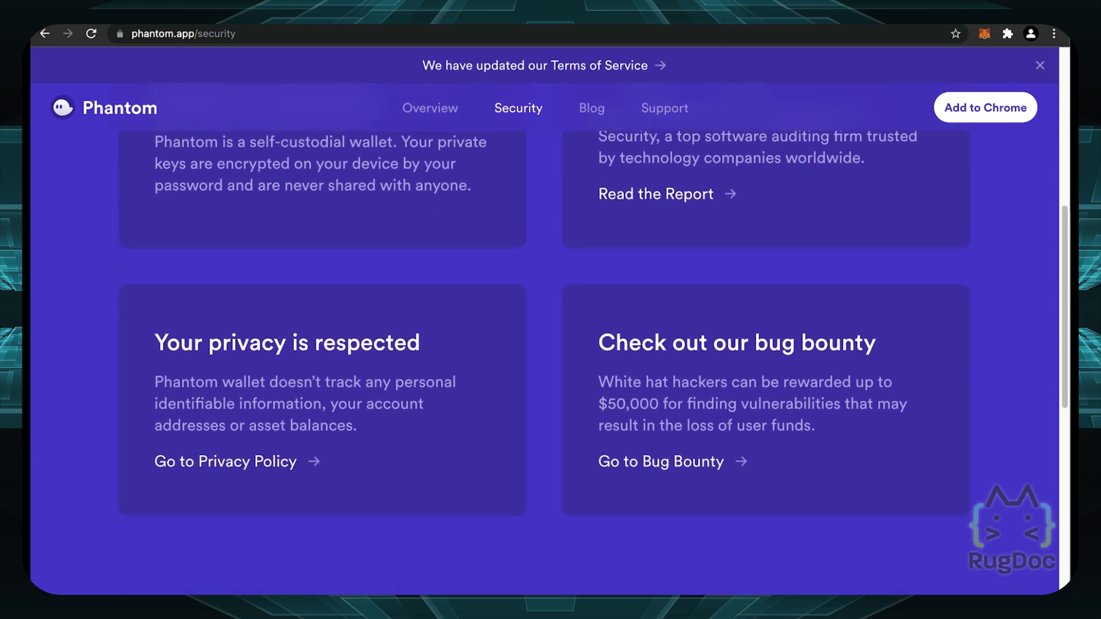
# Open Phantom's privacy policy and scroll all the way through it.
pyautogui.click(225, 461)
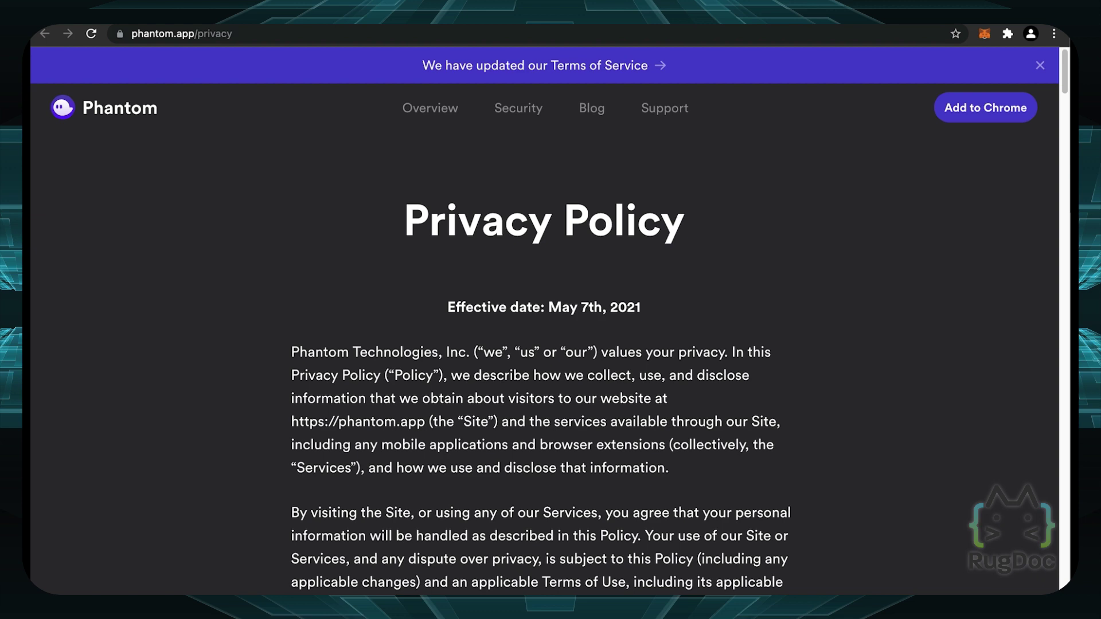
pyautogui.scroll(-9, 540, 347)
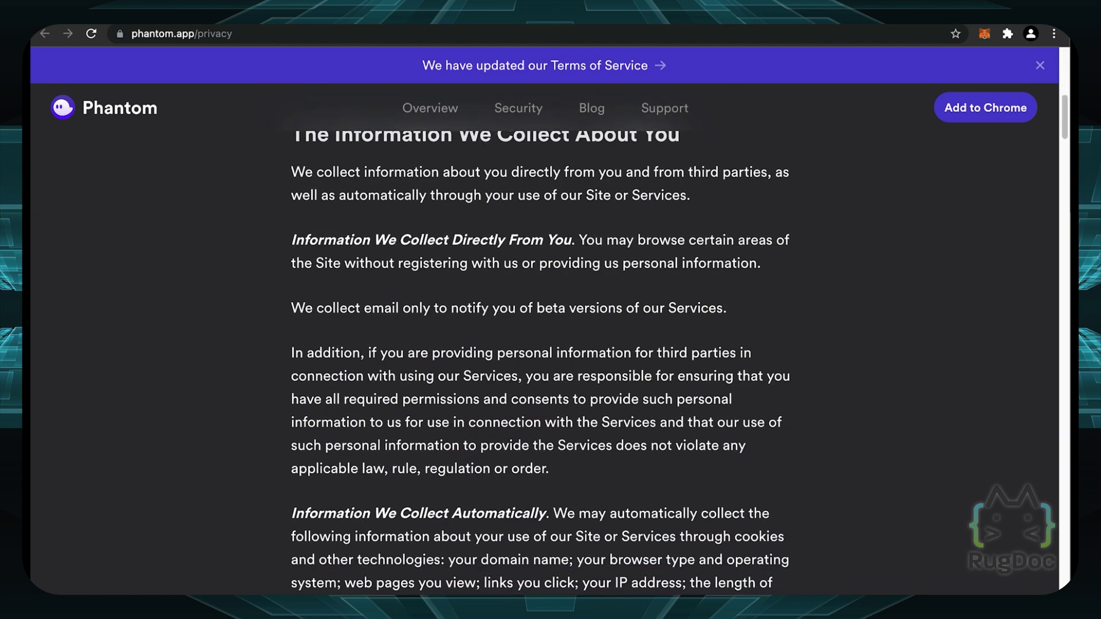
pyautogui.scroll(-2, 540, 356)
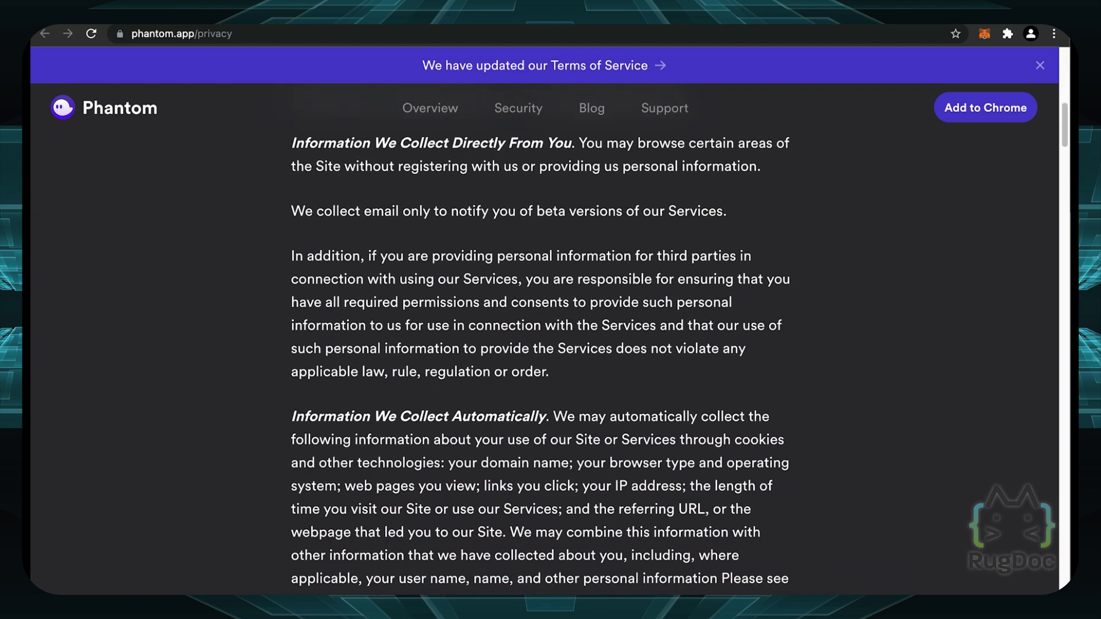
pyautogui.scroll(-6, 540, 344)
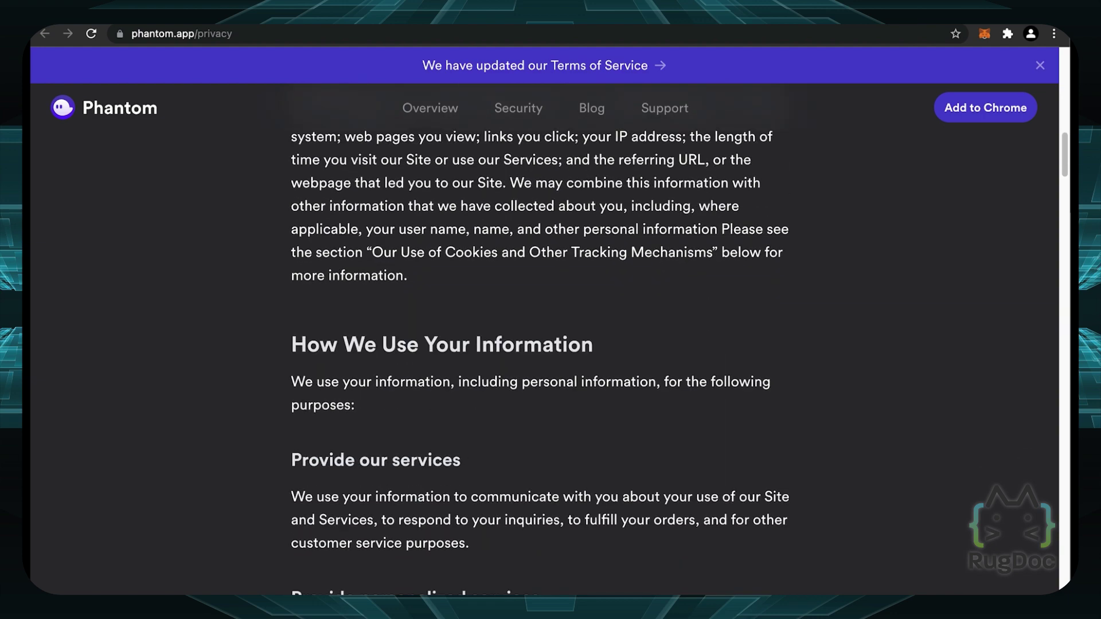
pyautogui.scroll(-2, 540, 344)
pyautogui.scroll(-2, 539, 344)
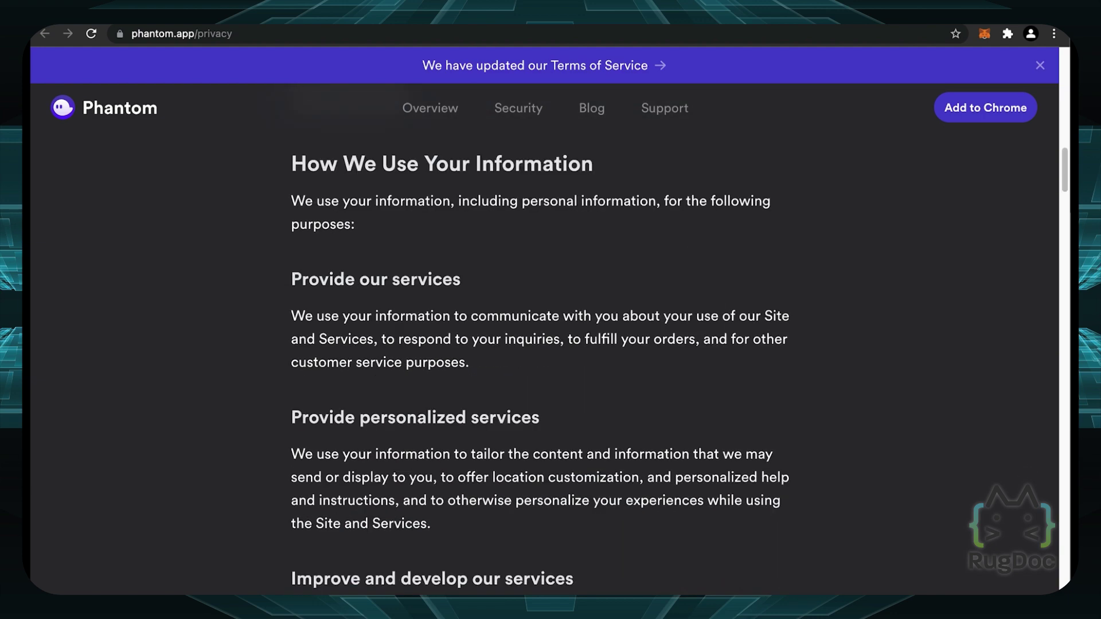
pyautogui.scroll(-20, 540, 343)
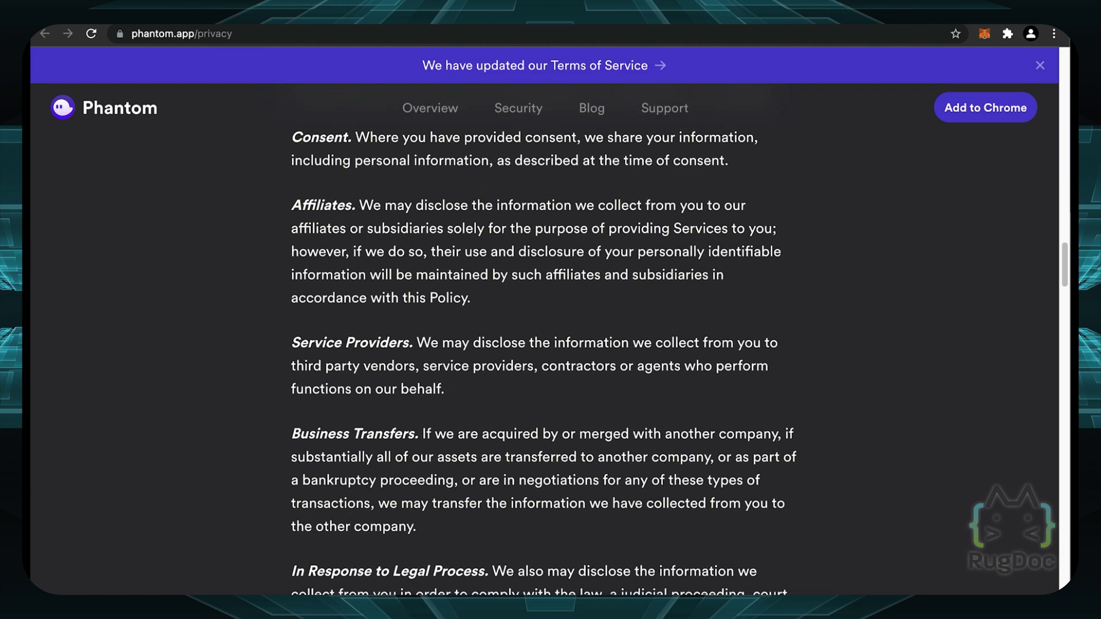
pyautogui.scroll(-10, 540, 344)
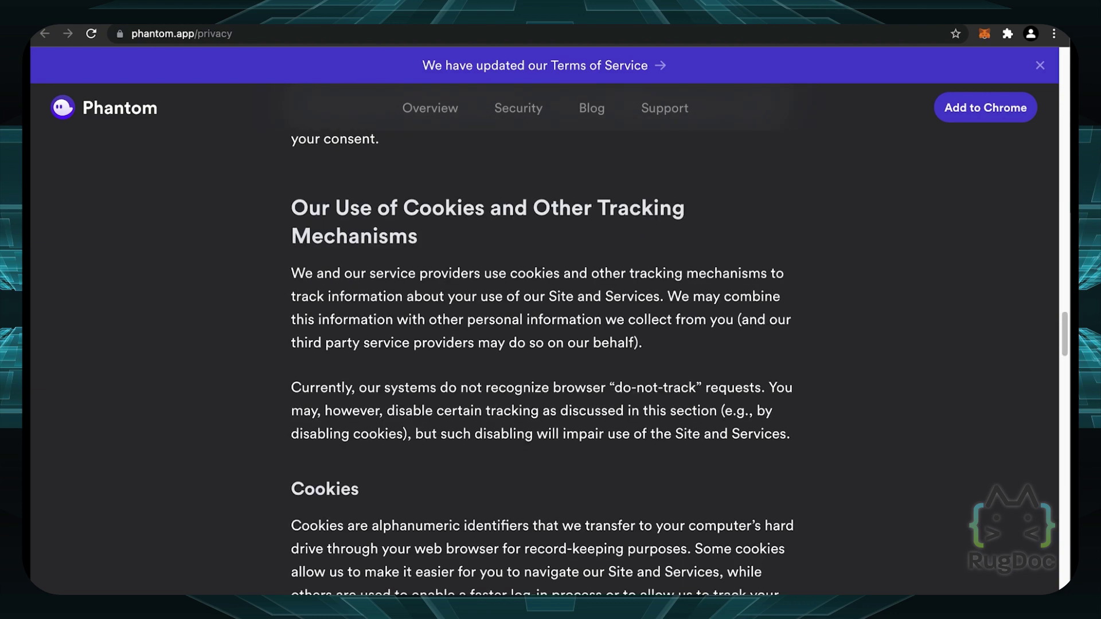
pyautogui.scroll(-1, 544, 365)
pyautogui.scroll(-8, 543, 357)
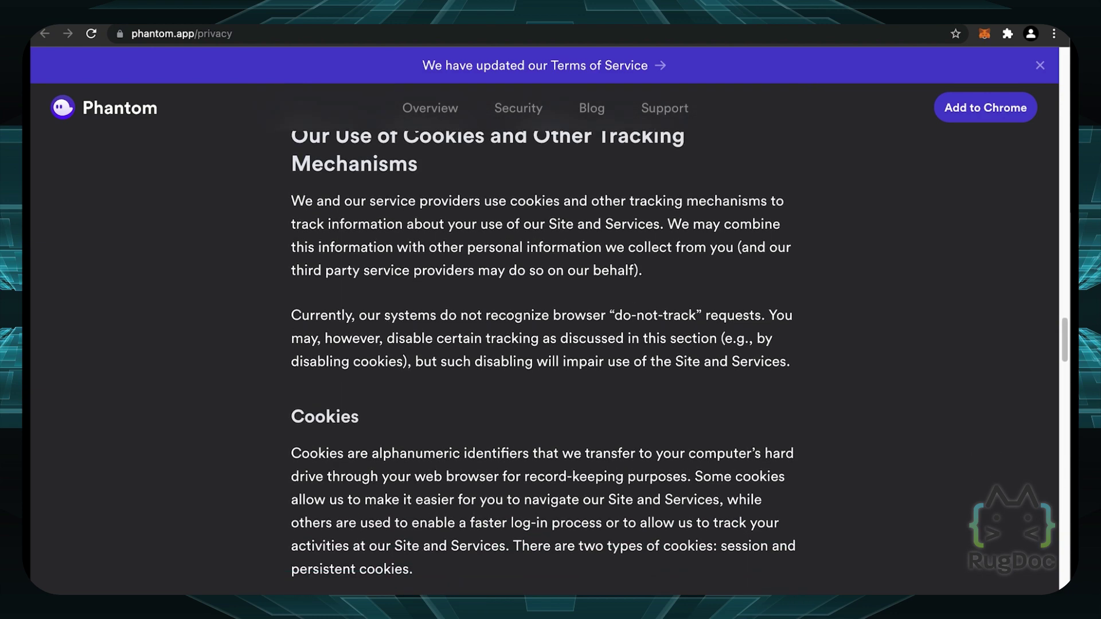
pyautogui.scroll(-15, 544, 358)
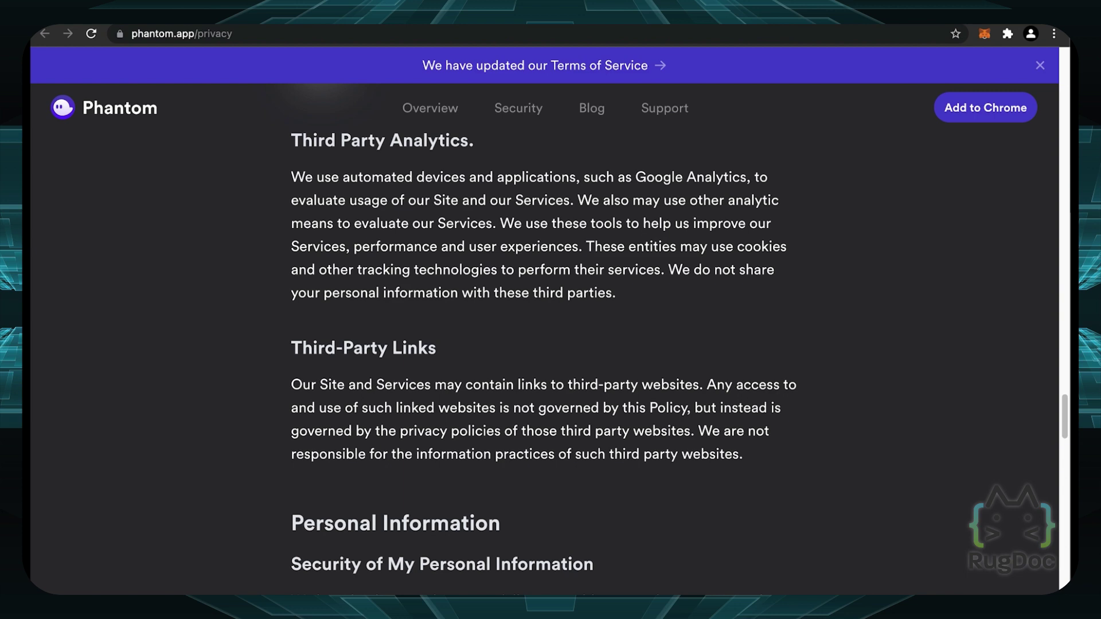
pyautogui.scroll(-2, 543, 352)
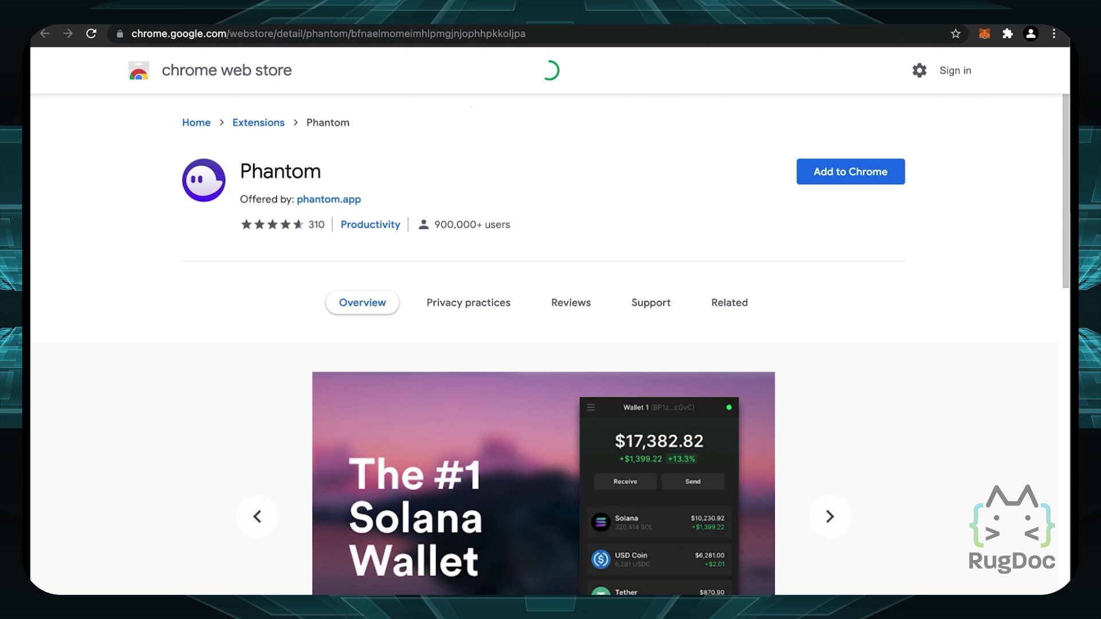
# Check the Related tab, then add the Phantom extension to Chrome and approve its permissions.
pyautogui.click(729, 303)
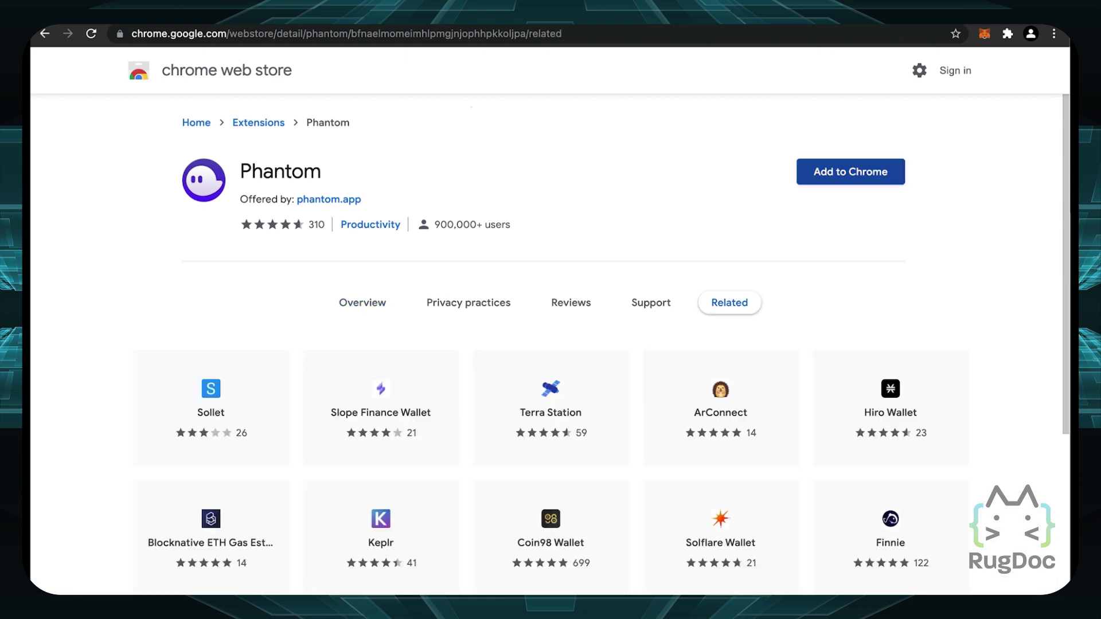
pyautogui.click(850, 172)
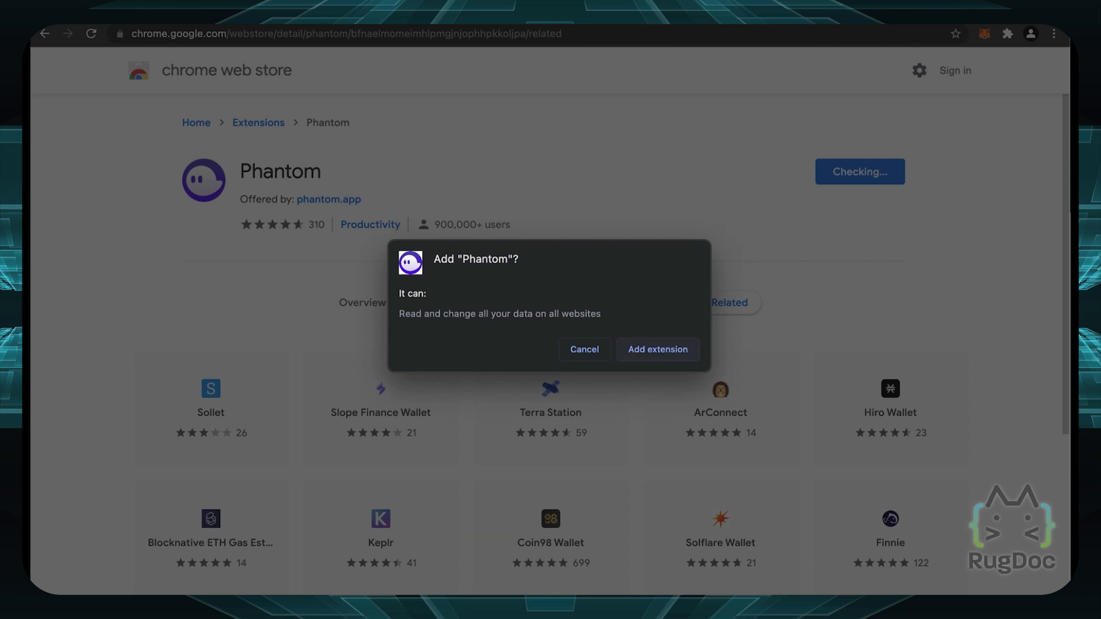
pyautogui.click(657, 349)
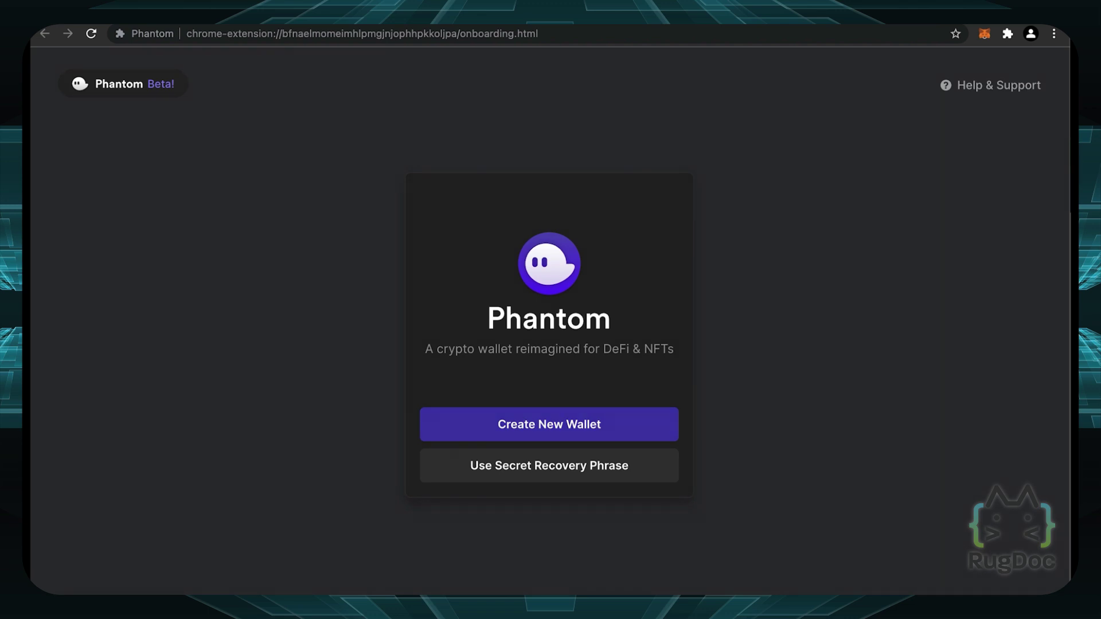
# Create a new wallet, set and confirm its password, accept the Terms of Service, and finish onboarding.
pyautogui.click(549, 424)
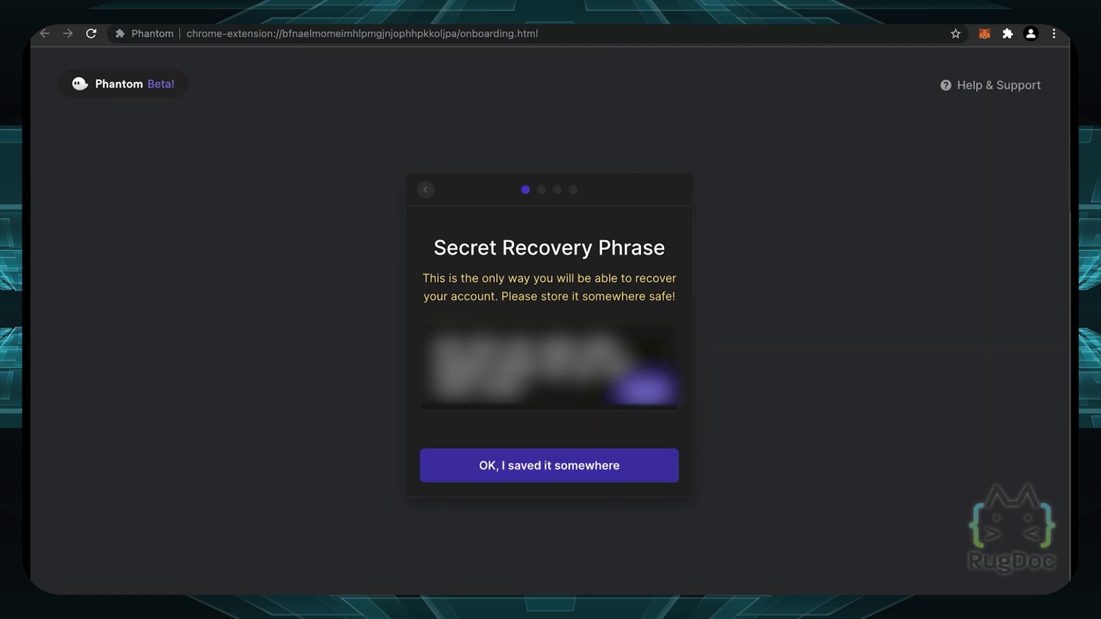
pyautogui.click(585, 476)
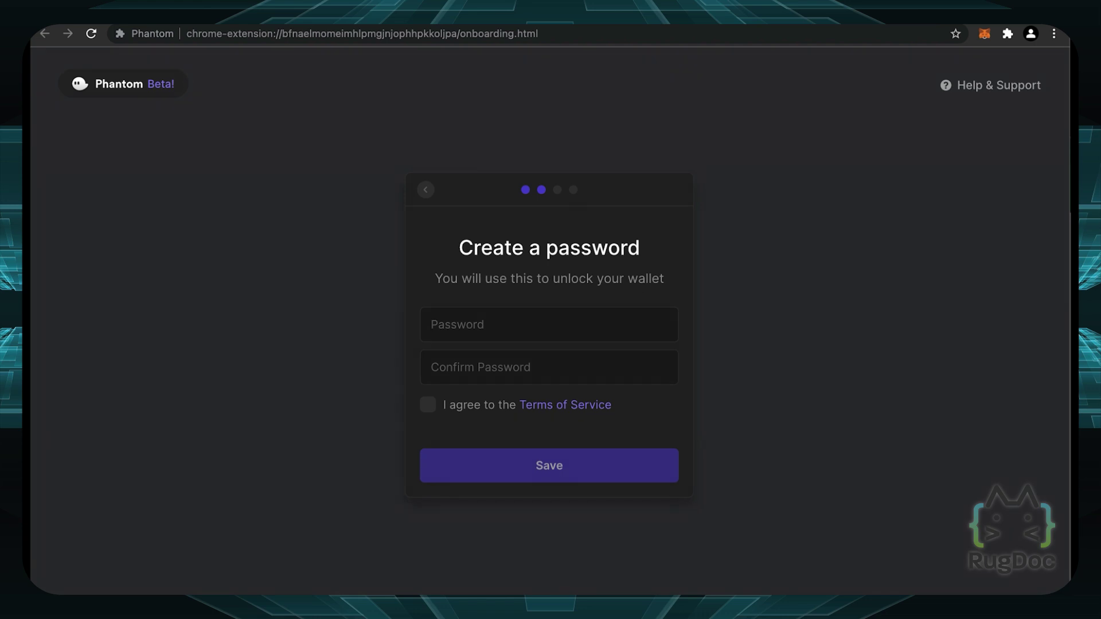
pyautogui.click(458, 324)
pyautogui.hotkey('ctrl', 'v')
pyautogui.press('Tab')
pyautogui.hotkey('ctrl', 'v')
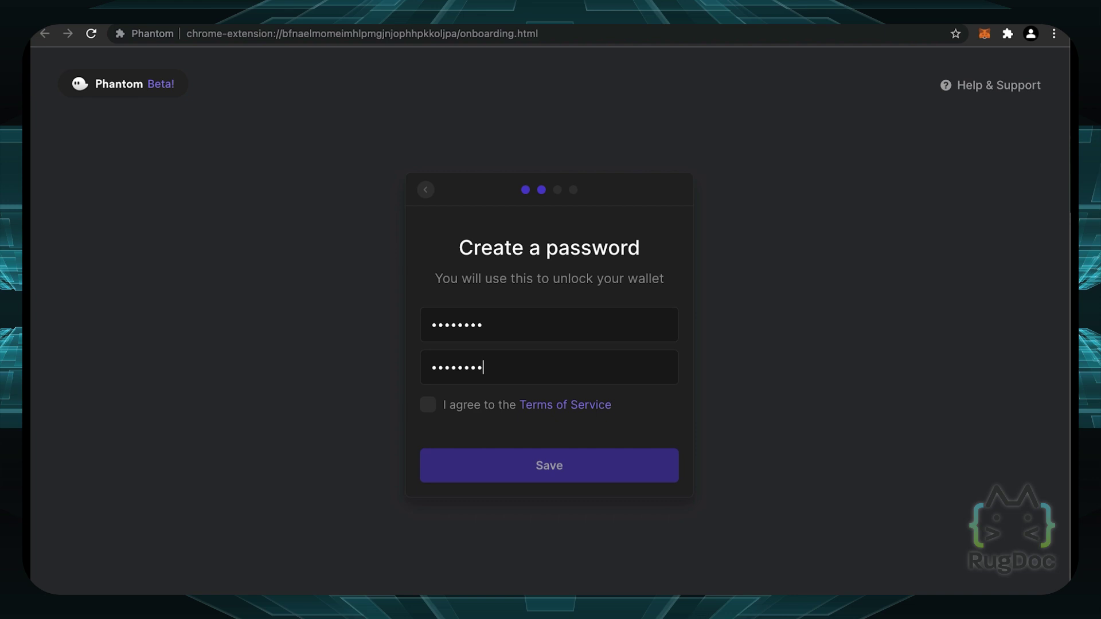
pyautogui.press('Tab')
pyautogui.press('space')
pyautogui.press('Return')
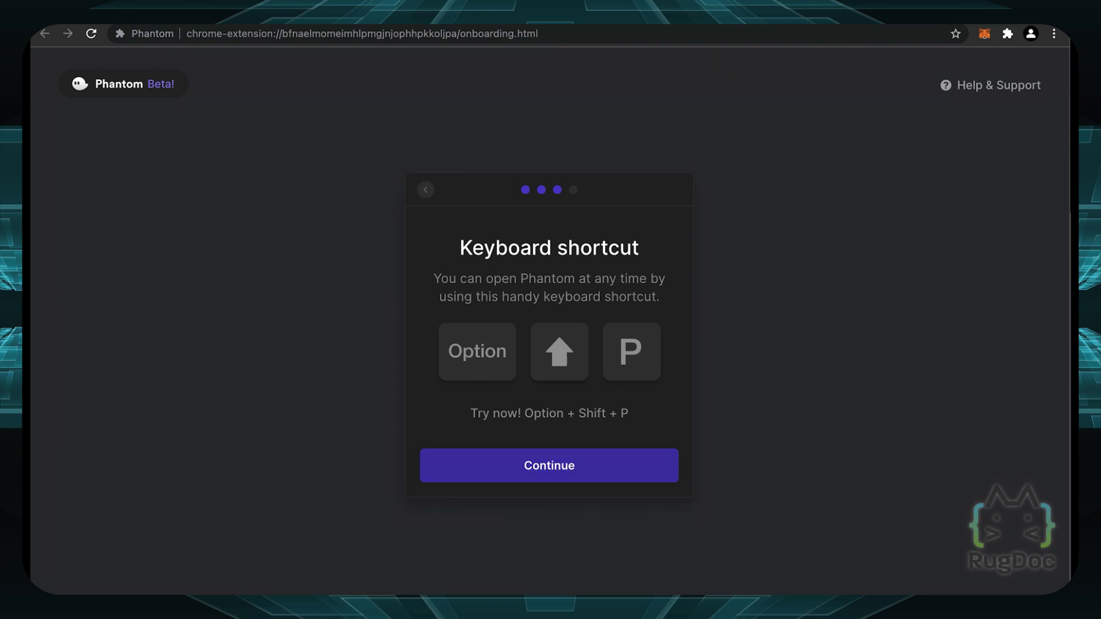
pyautogui.click(620, 472)
pyautogui.click(619, 466)
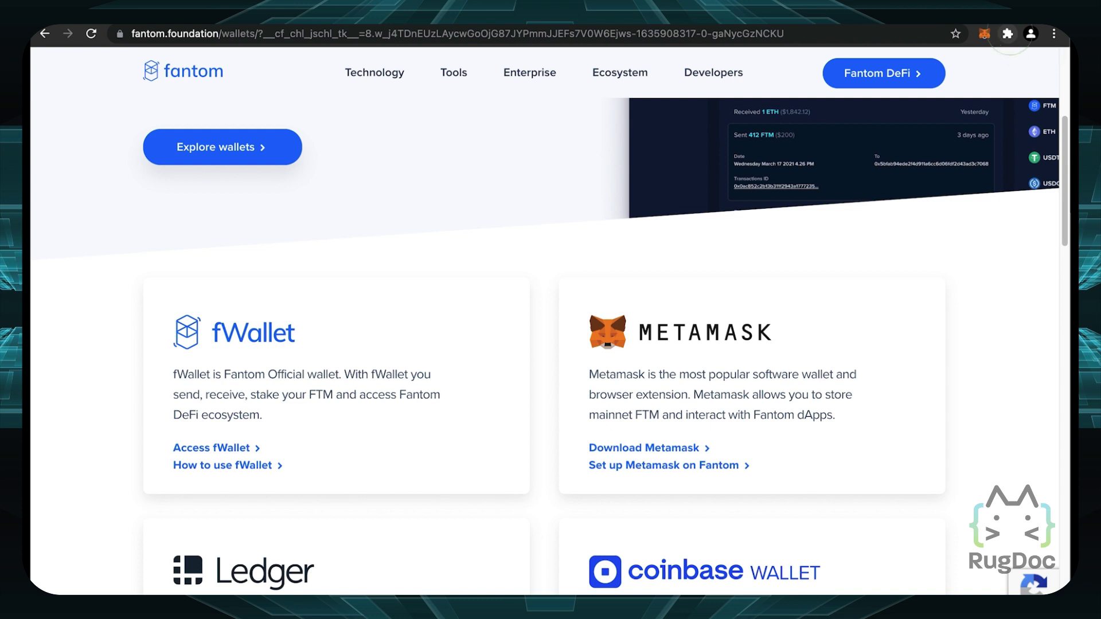
# Pin Phantom to the Chrome toolbar and open its Wallet 1 popup showing a $0.00 balance.
pyautogui.click(1007, 33)
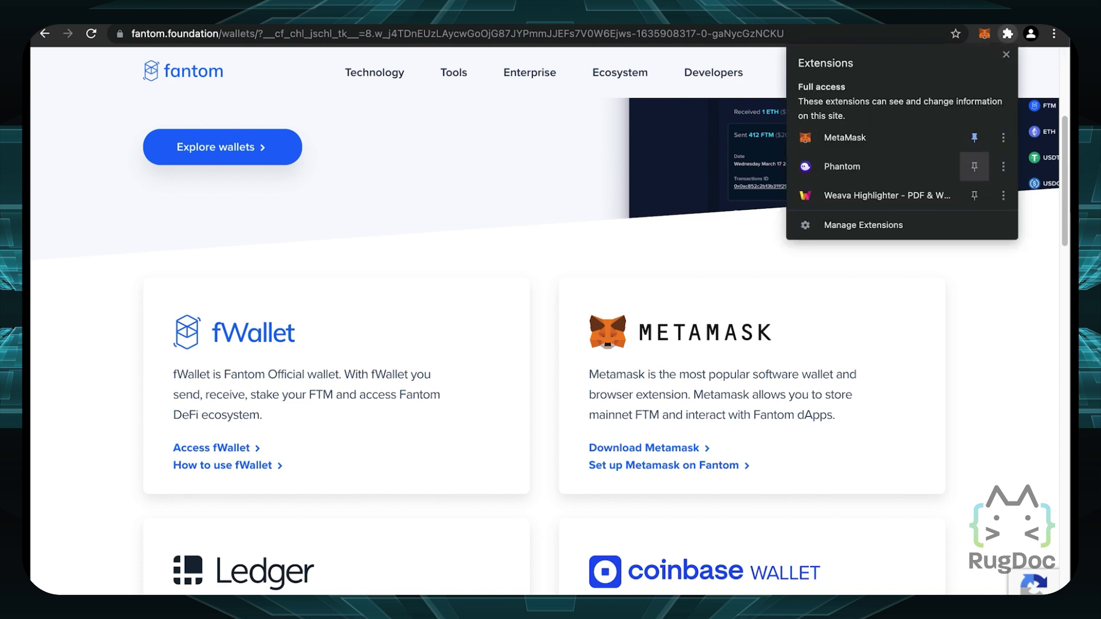
pyautogui.click(974, 166)
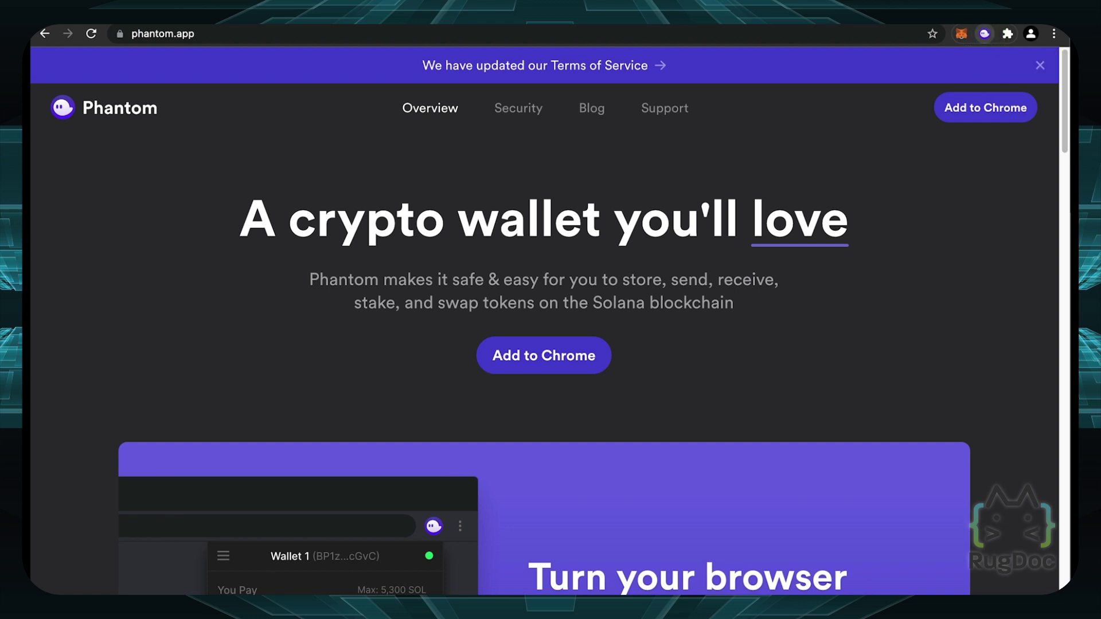
pyautogui.click(984, 34)
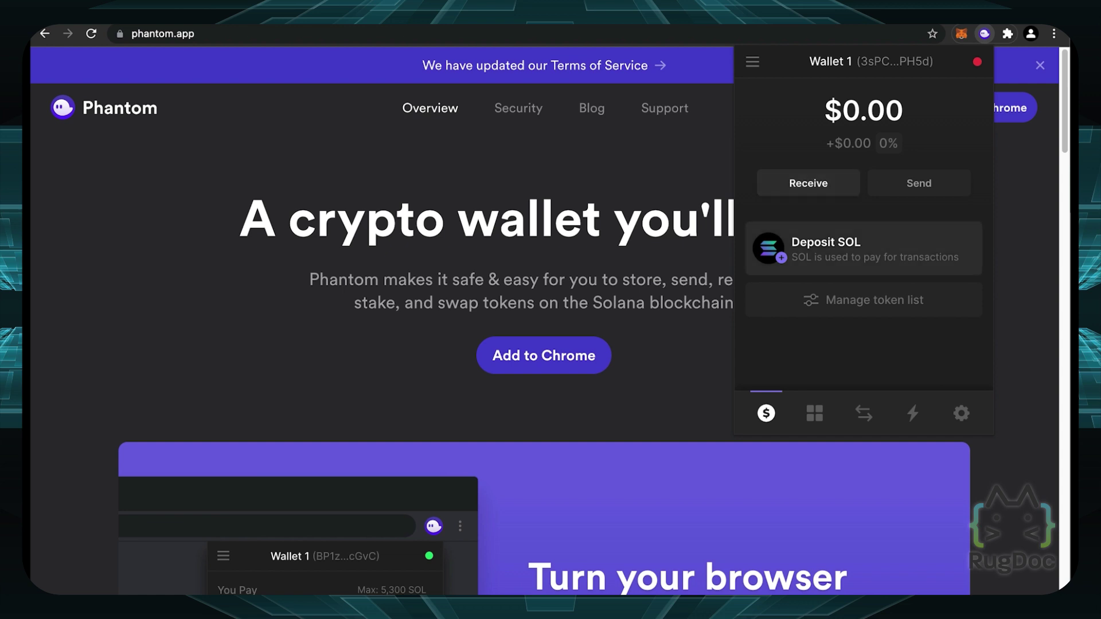
# Copy the wallet's address from the Deposit SOL screen, then close the deposit panel.
pyautogui.click(863, 248)
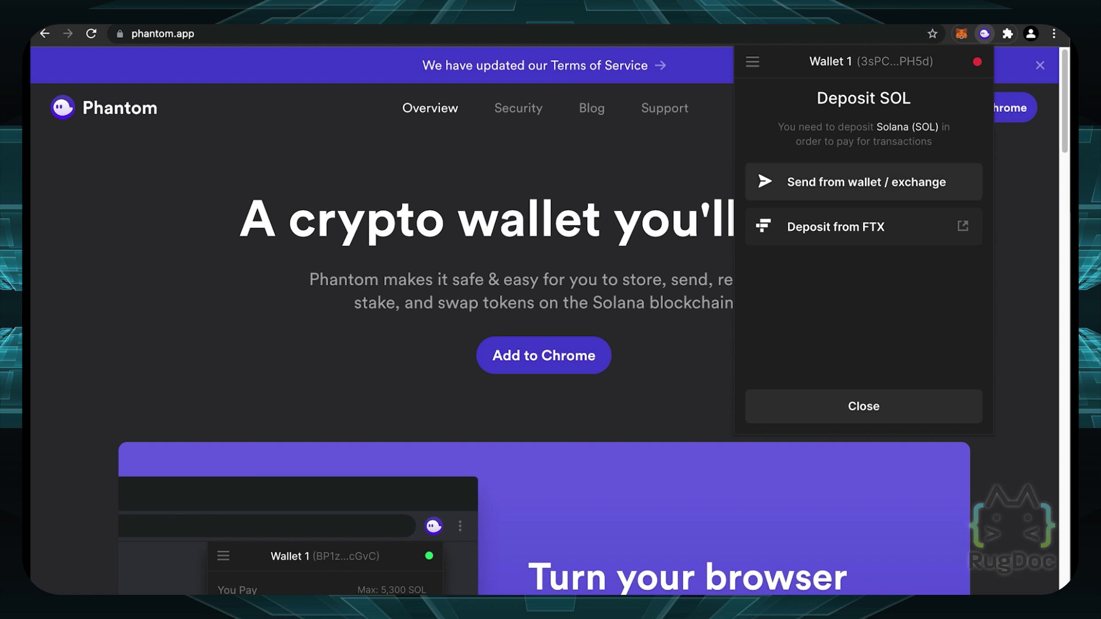
pyautogui.click(866, 181)
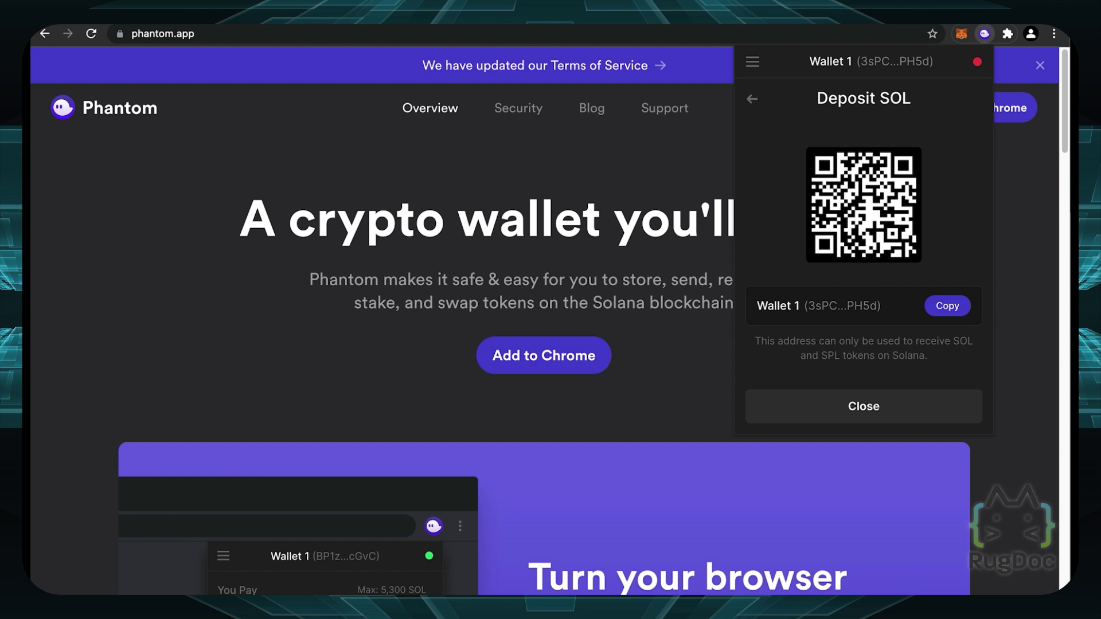
pyautogui.click(947, 306)
pyautogui.click(751, 99)
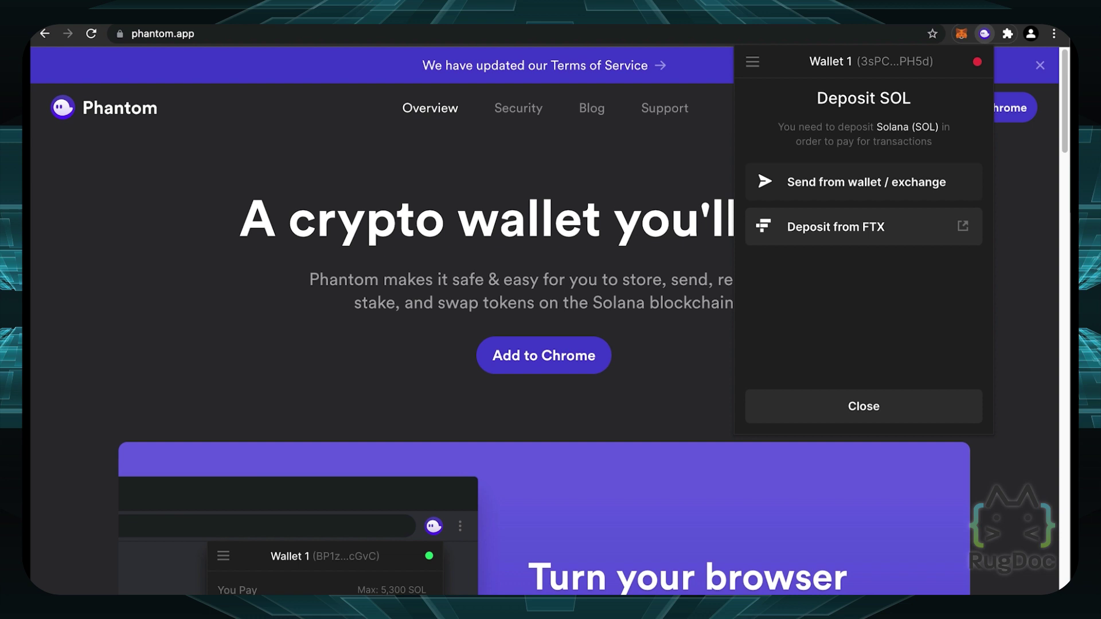
pyautogui.click(815, 408)
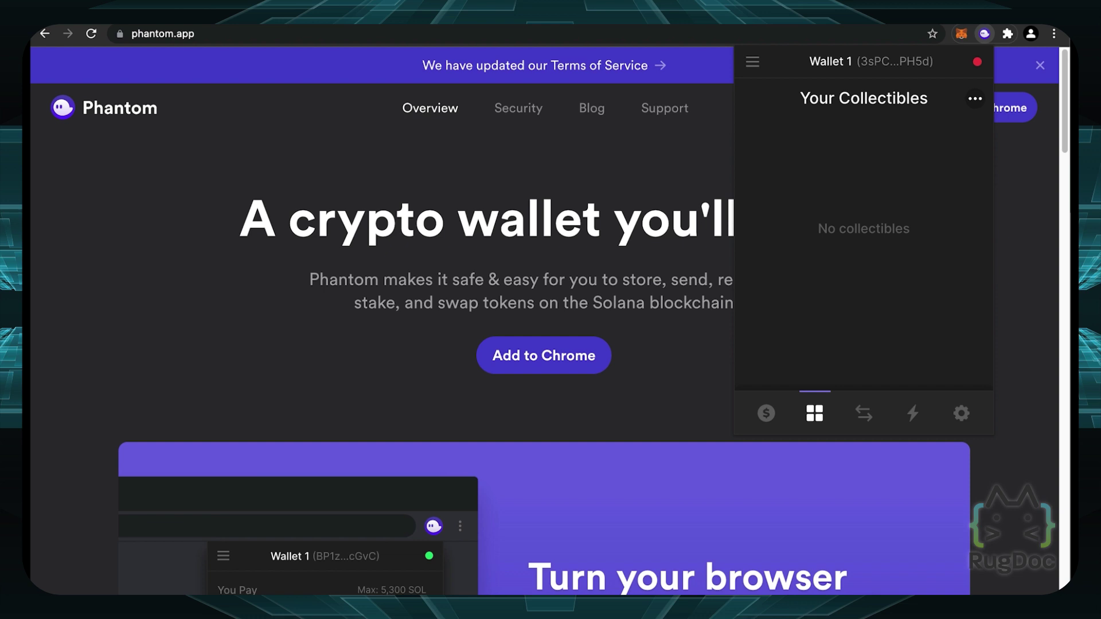
# Copy the Receive Collectible address, close the panel, and move to the SOL-to-USDT Swap form.
pyautogui.click(974, 99)
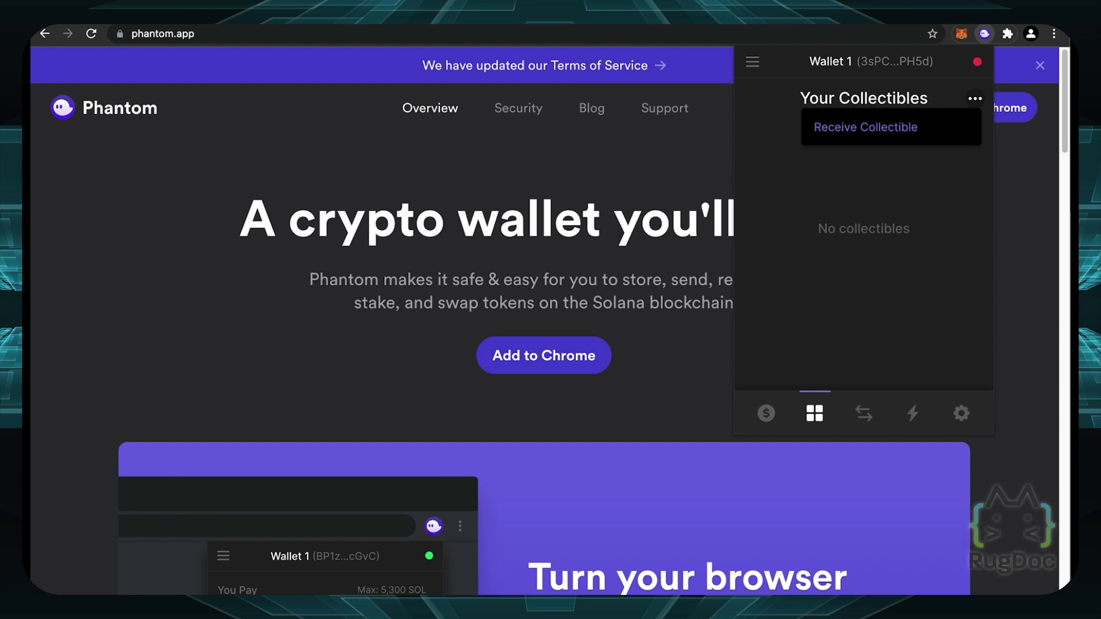
pyautogui.click(865, 128)
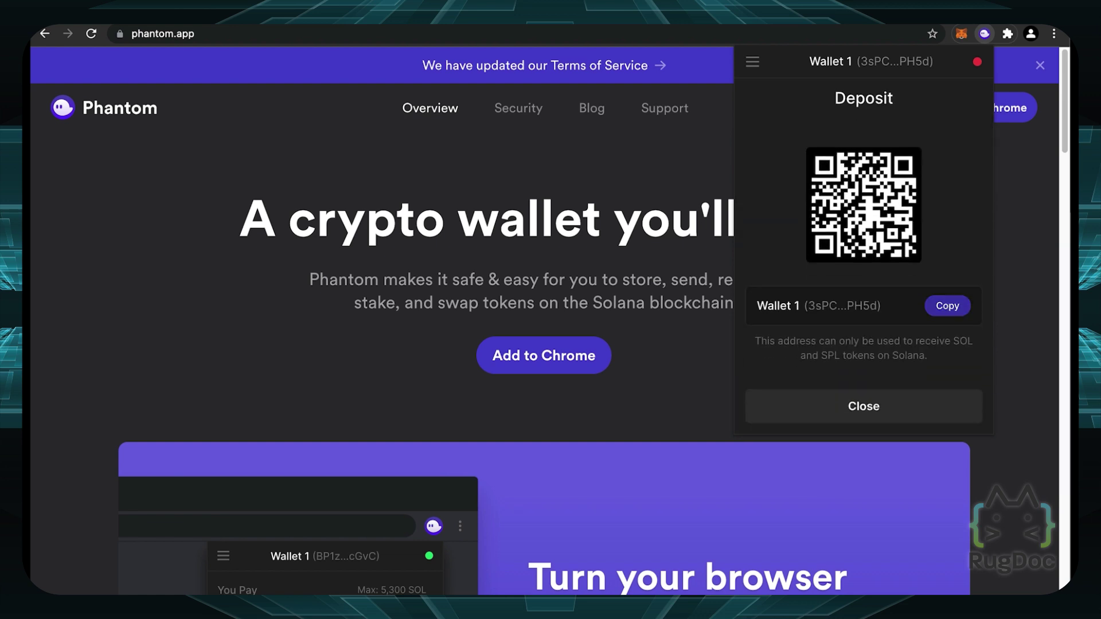
pyautogui.click(946, 306)
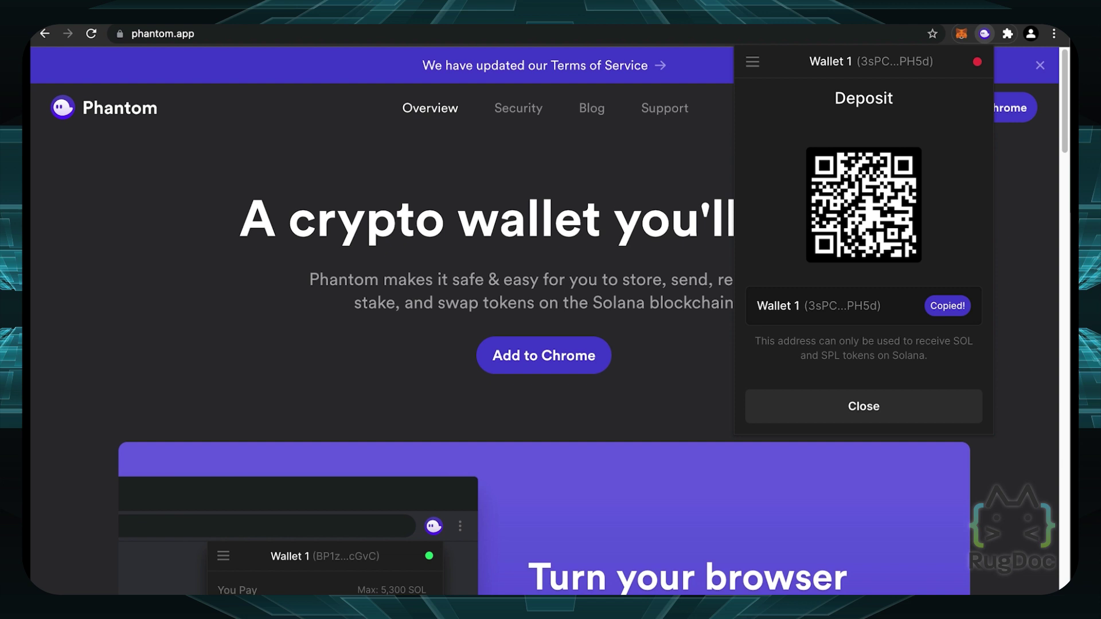
pyautogui.click(871, 401)
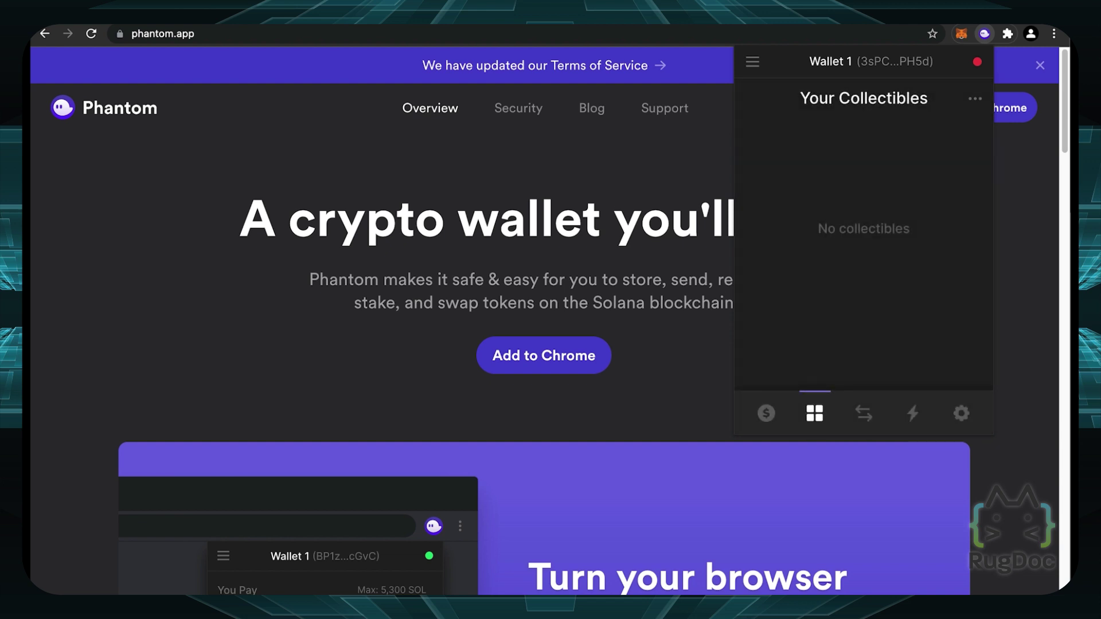
pyautogui.click(863, 413)
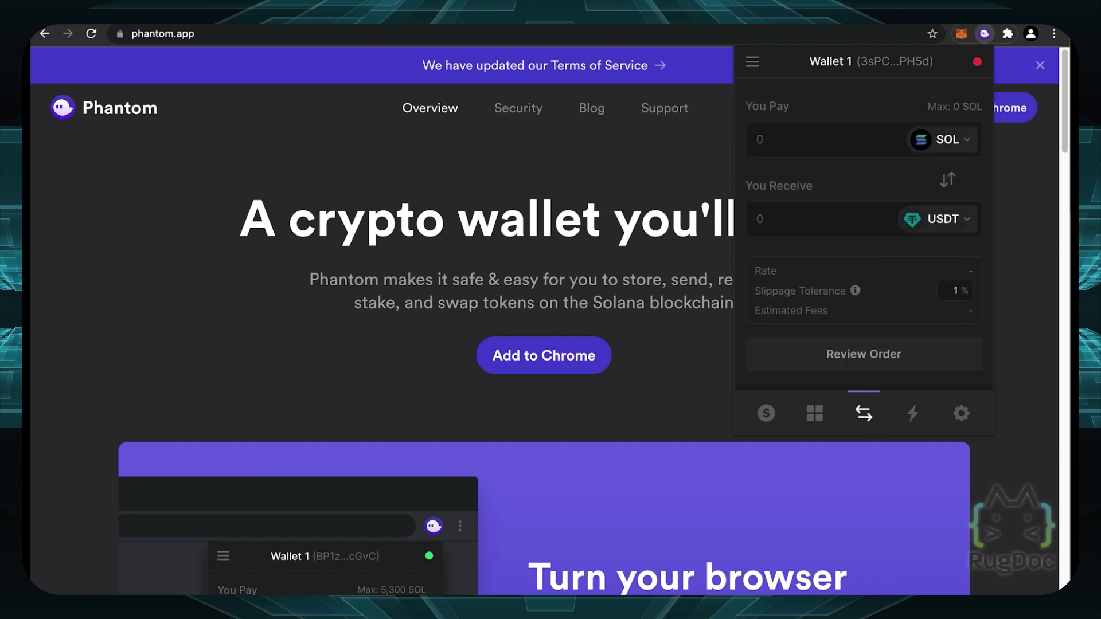
# Browse the pay and receive token lists for the swap without picking a token, then close them.
pyautogui.click(943, 139)
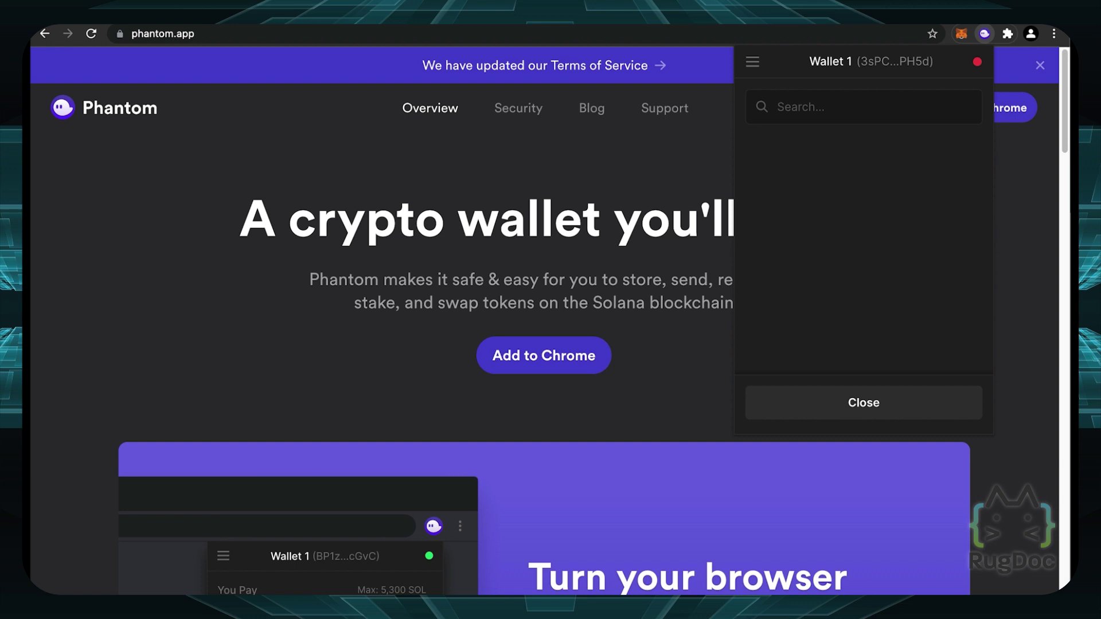
pyautogui.click(958, 410)
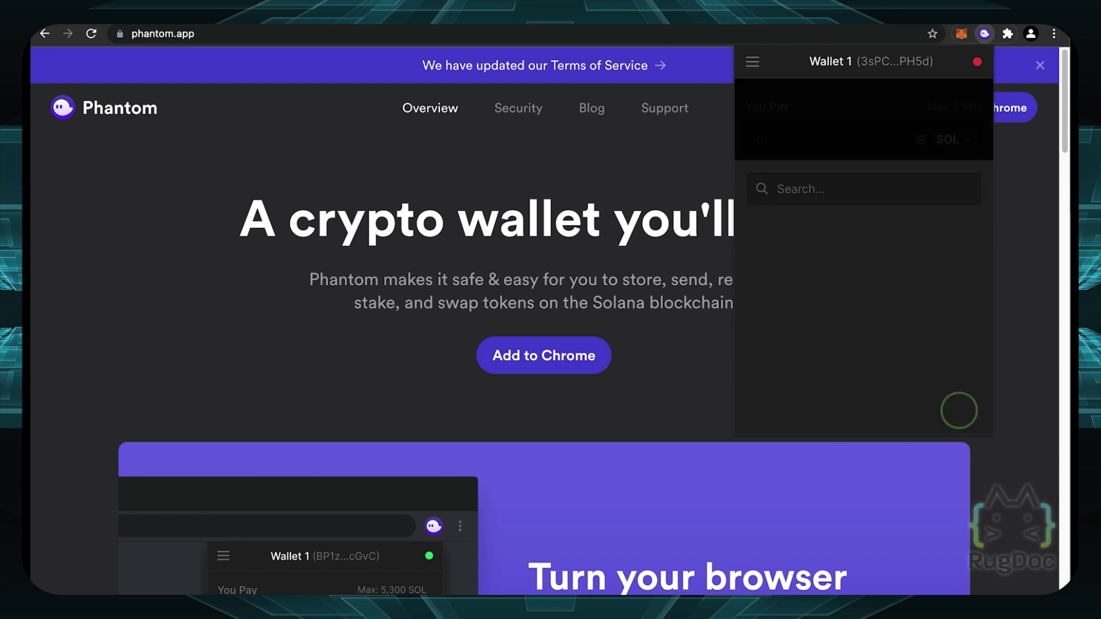
pyautogui.click(943, 216)
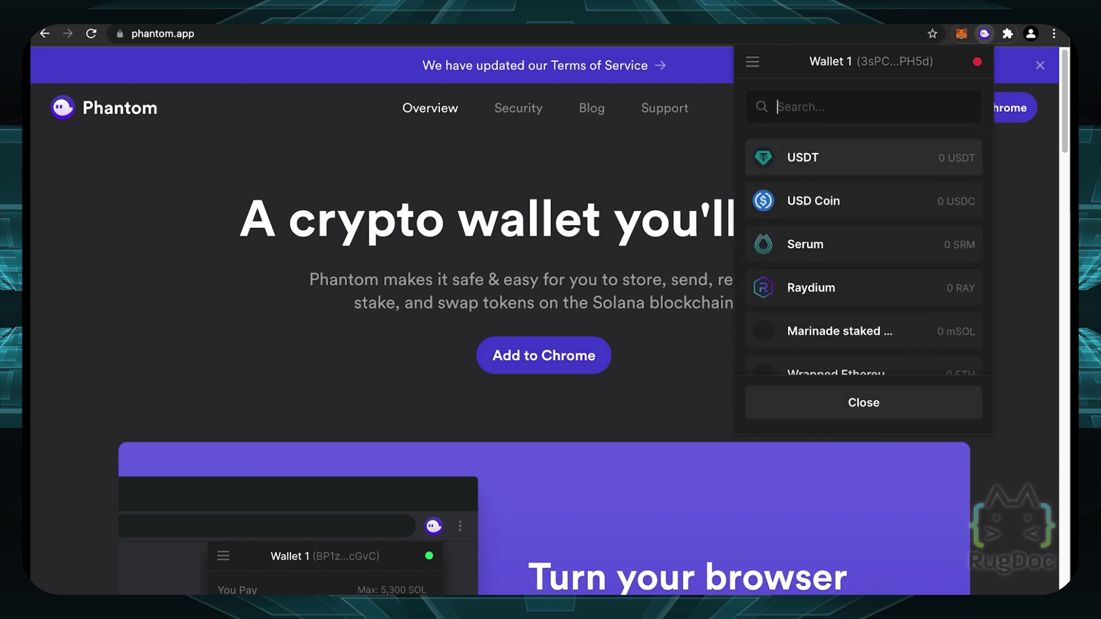
pyautogui.scroll(-1, 863, 241)
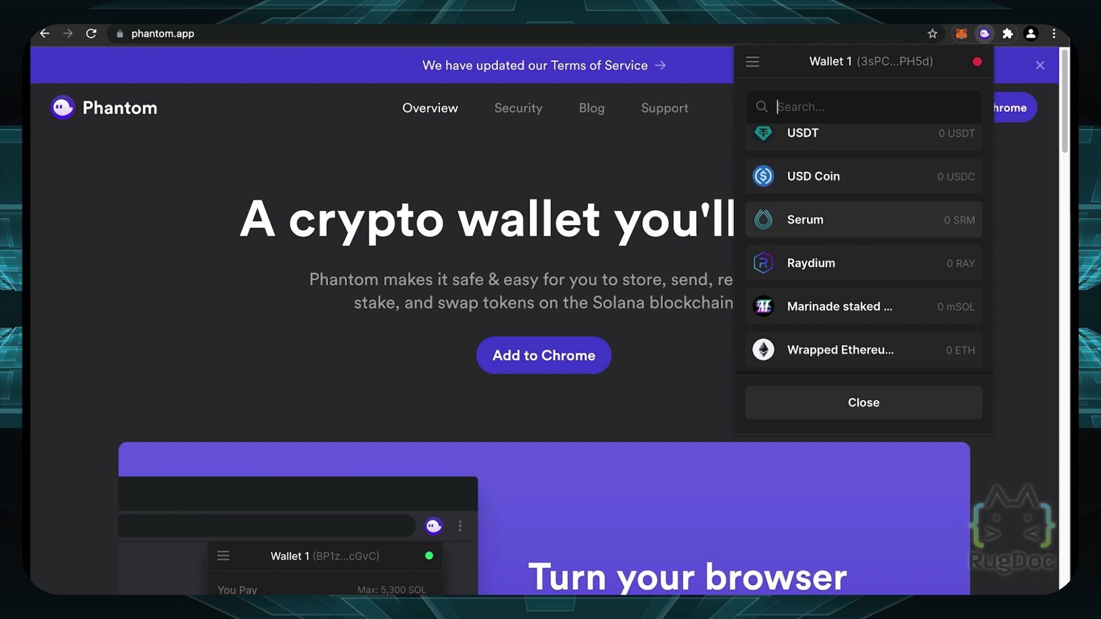
pyautogui.scroll(1, 863, 241)
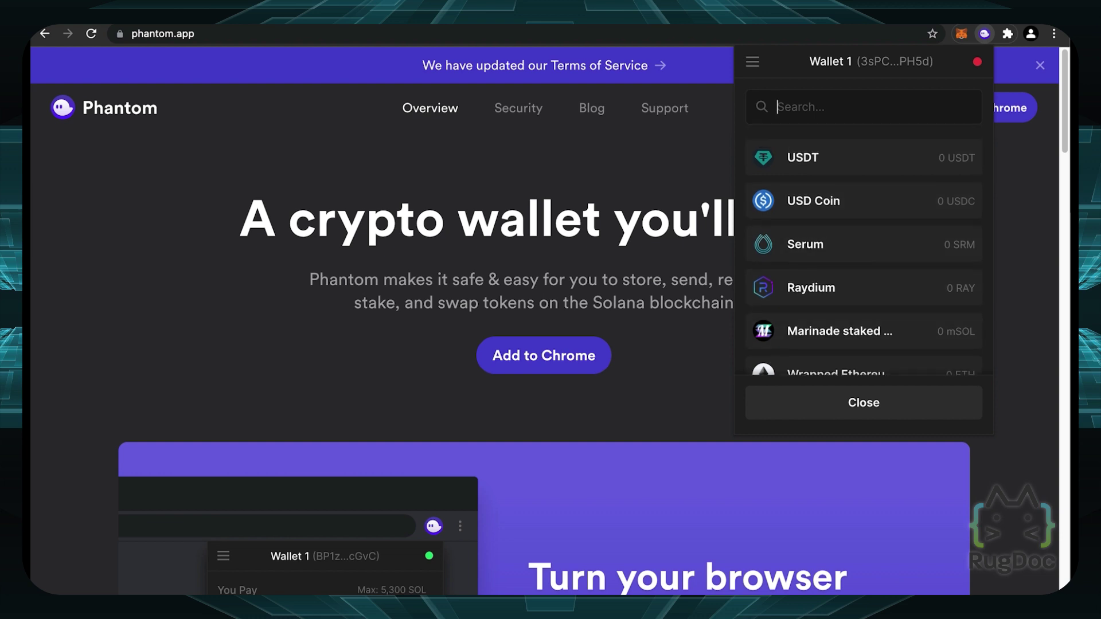
pyautogui.scroll(-1, 863, 251)
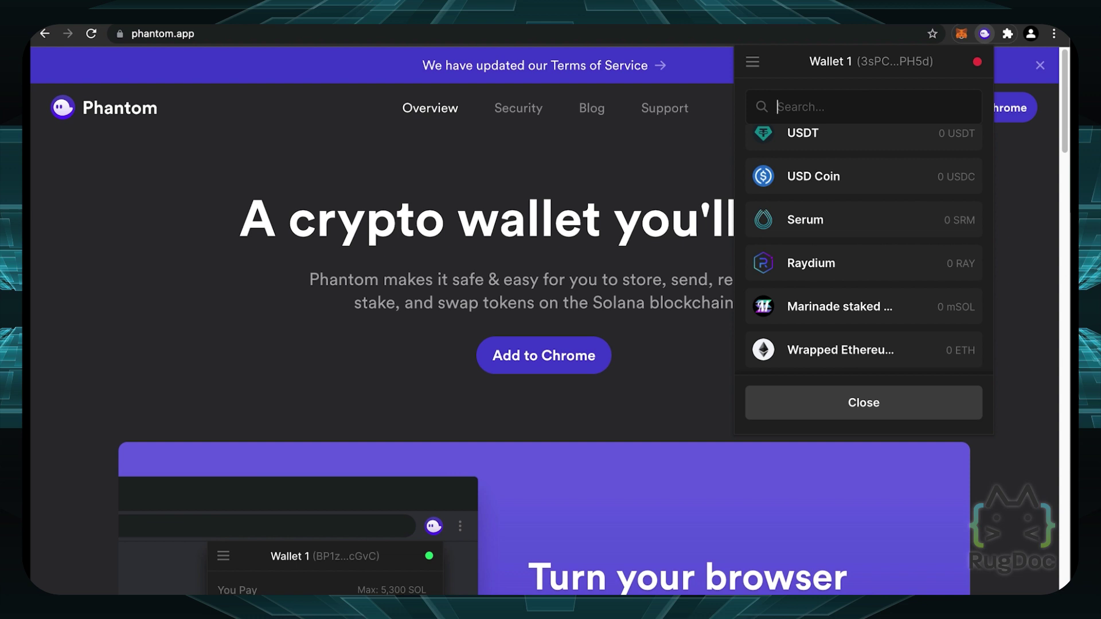
pyautogui.click(899, 397)
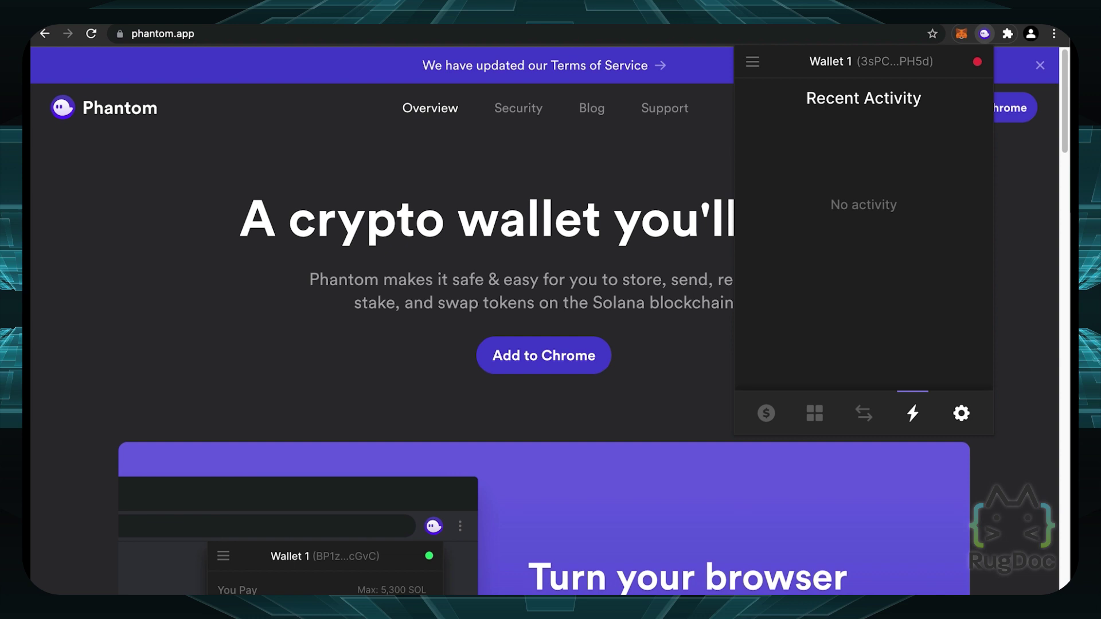
# Open Phantom's wallet settings and go into the Address Book.
pyautogui.click(960, 413)
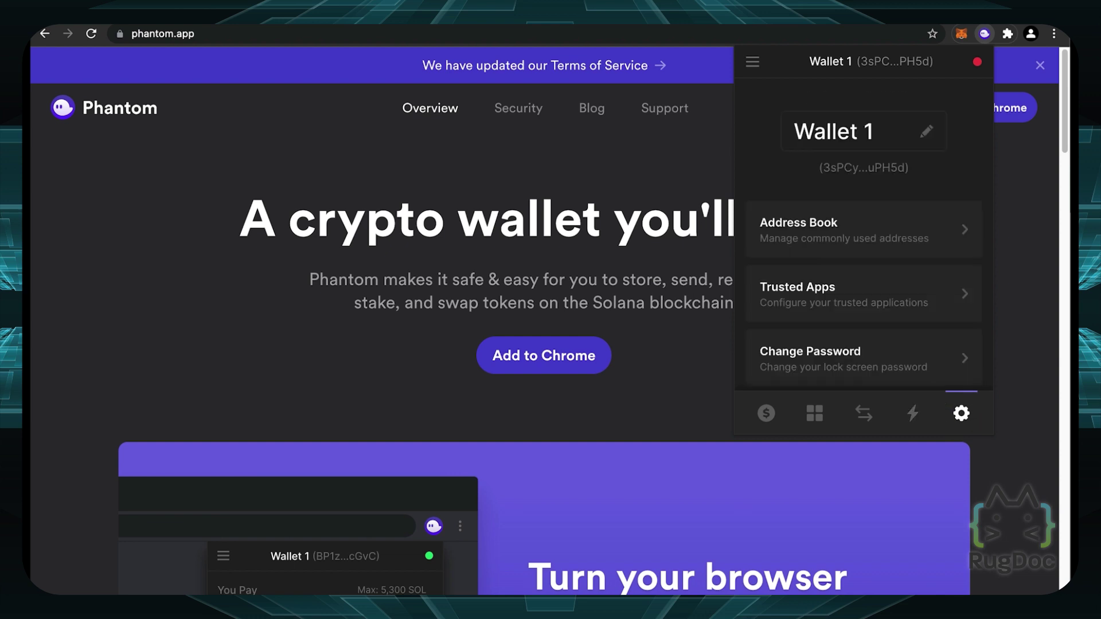
pyautogui.scroll(-5, 864, 236)
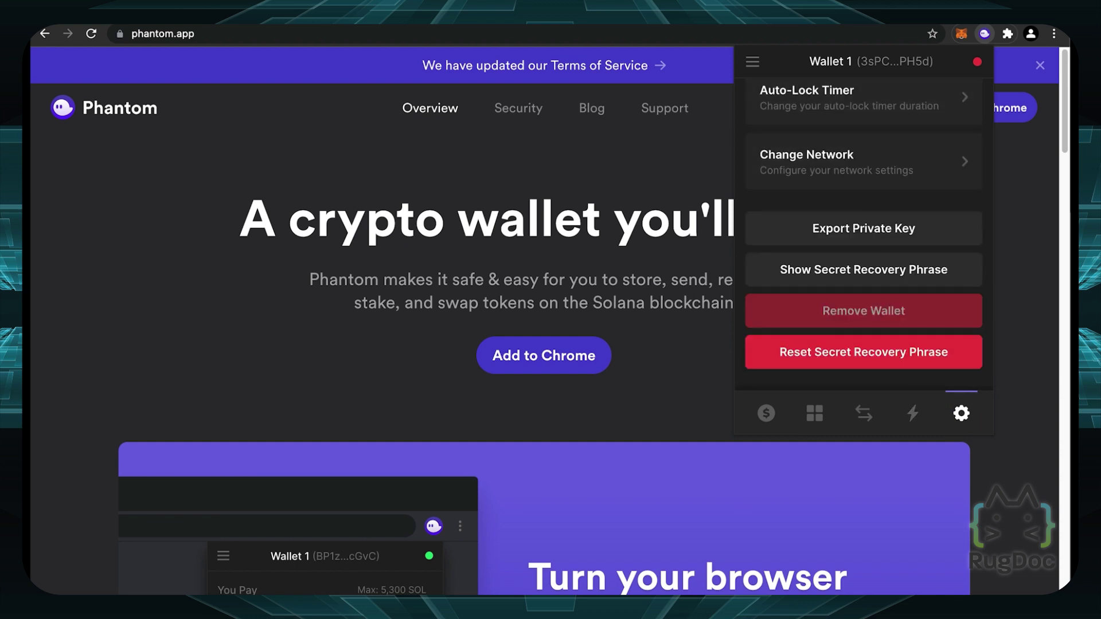
pyautogui.scroll(5, 864, 236)
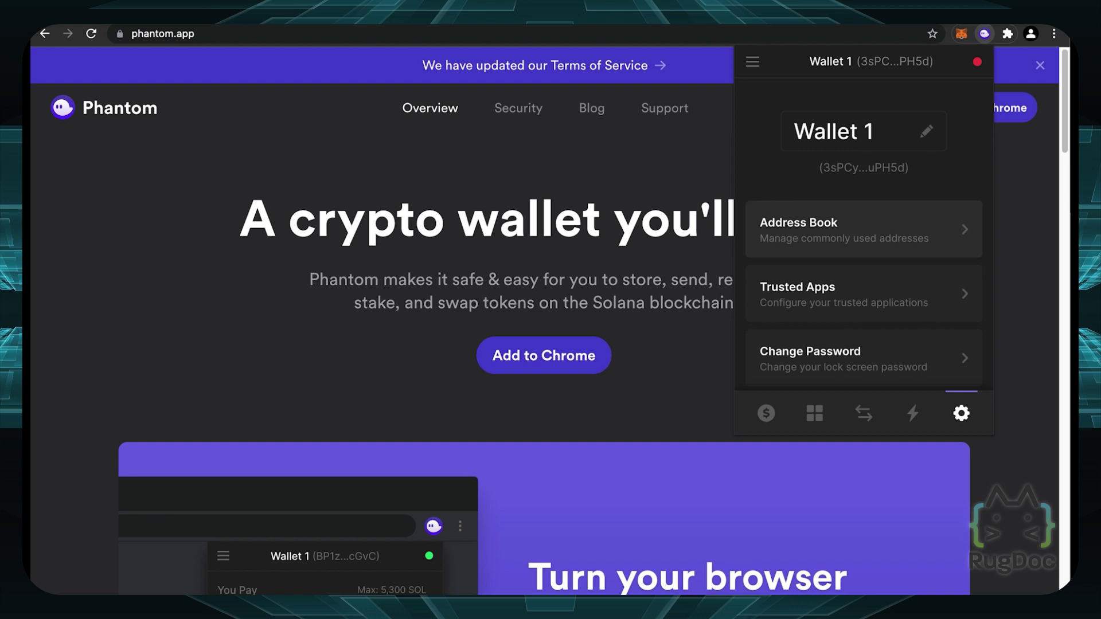
pyautogui.click(908, 234)
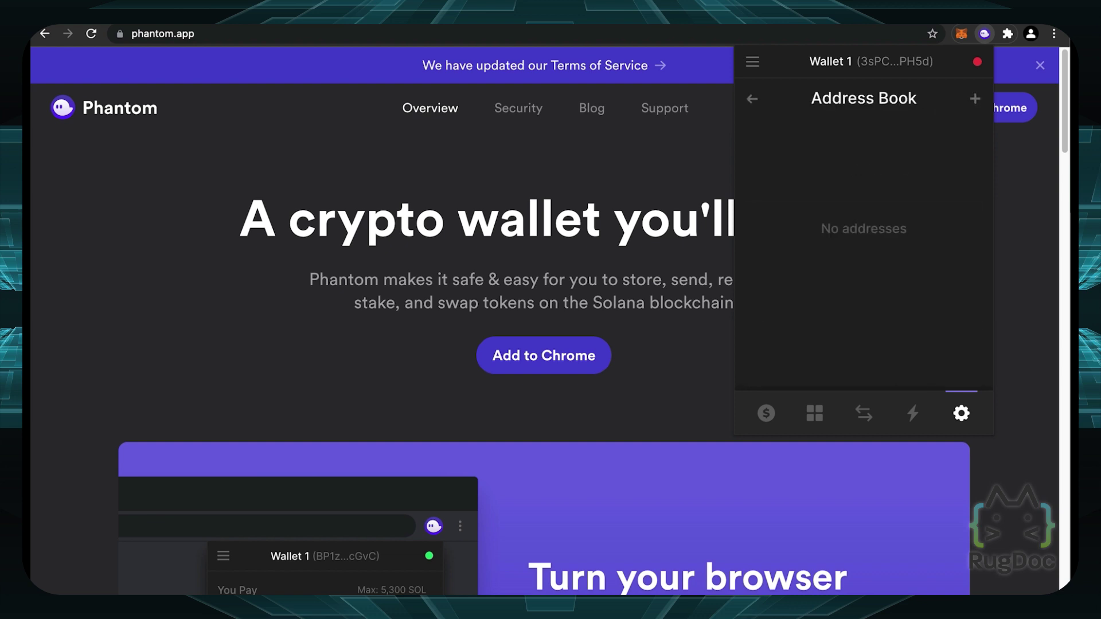
# Start a new saved address labelled 'Main', then cancel the entry.
pyautogui.click(975, 99)
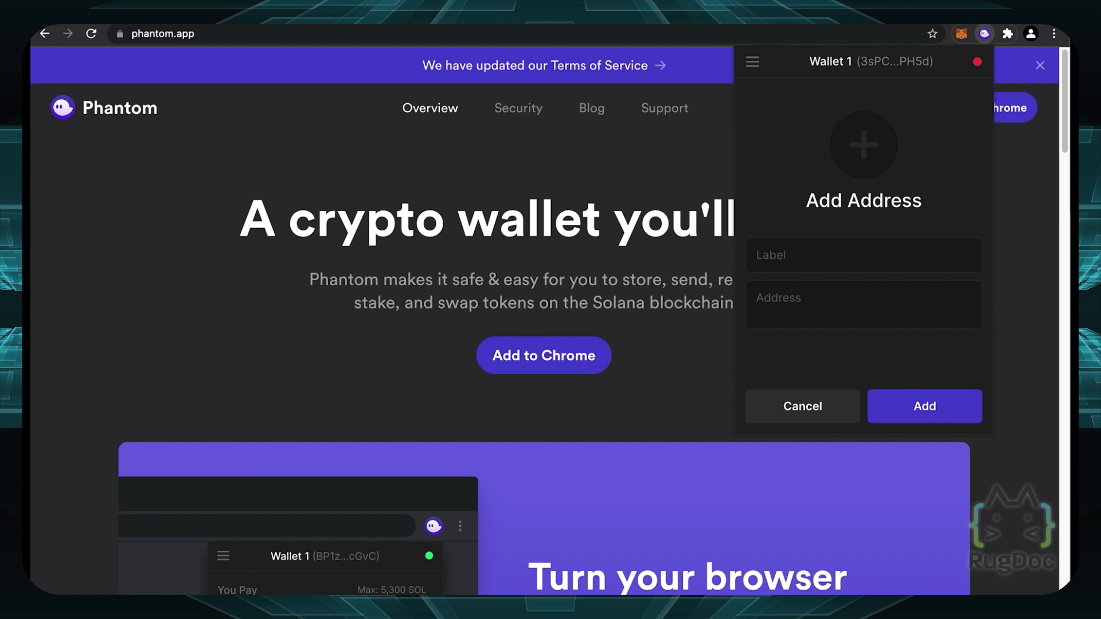
pyautogui.click(819, 293)
pyautogui.click(818, 255)
pyautogui.write('Main')
pyautogui.click(890, 238)
pyautogui.click(824, 300)
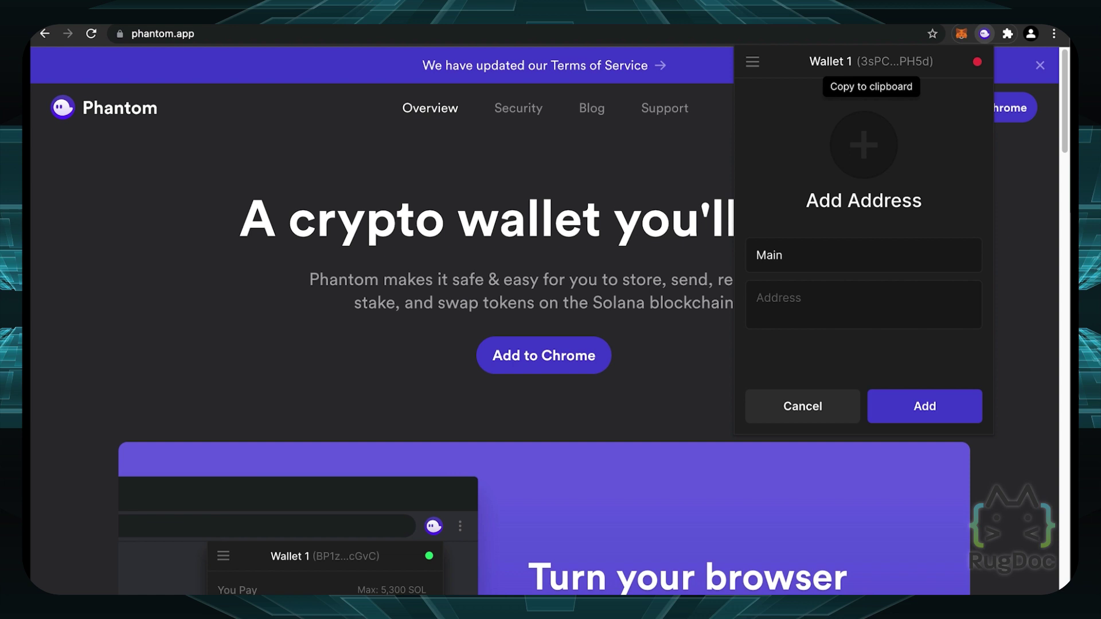
pyautogui.click(819, 405)
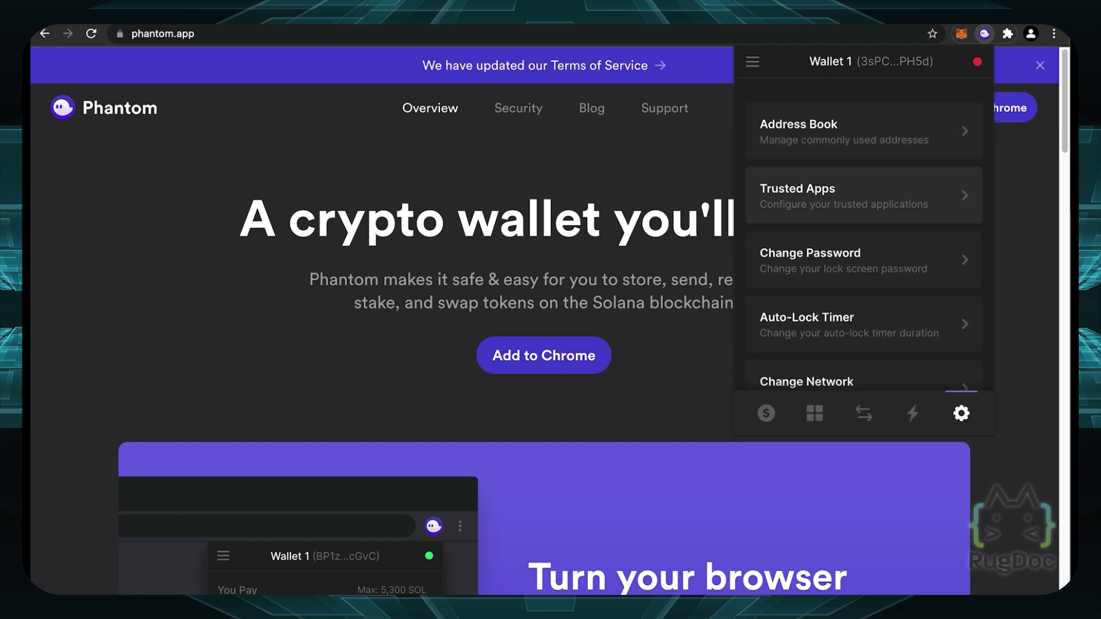
# Load the mango.markets site in the browser.
pyautogui.click(860, 195)
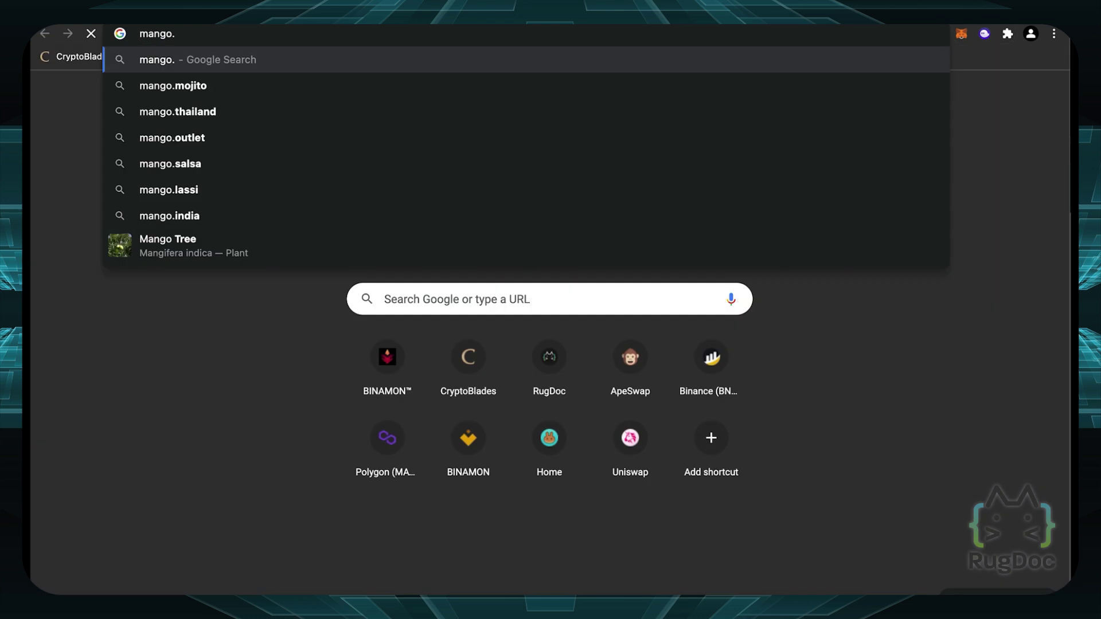
pyautogui.write('r')
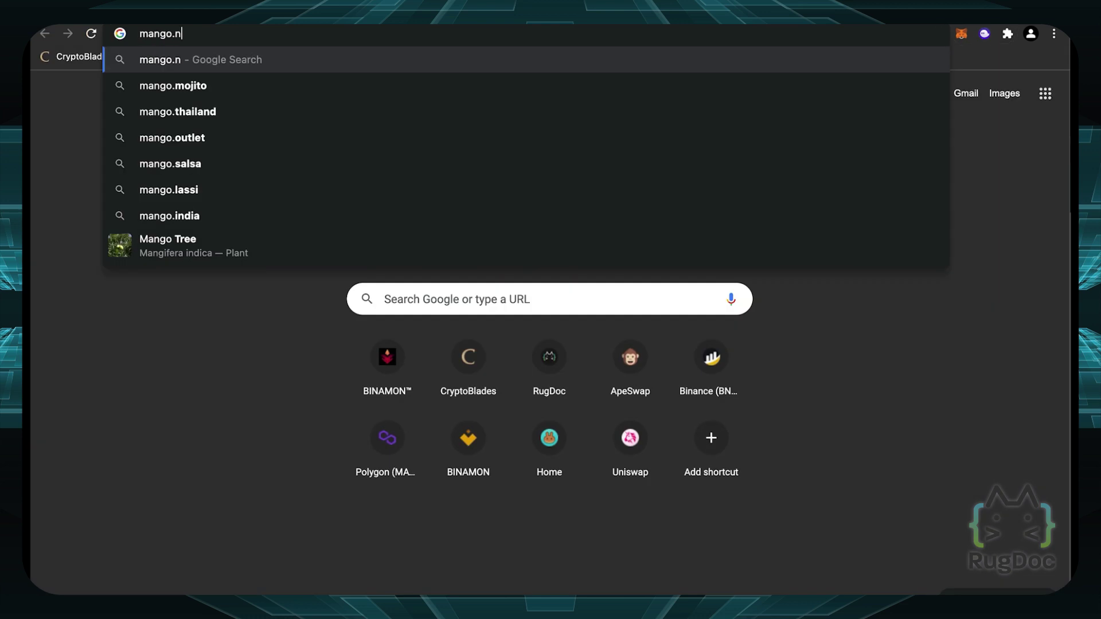
pyautogui.press('BackSpace')
pyautogui.write('markets')
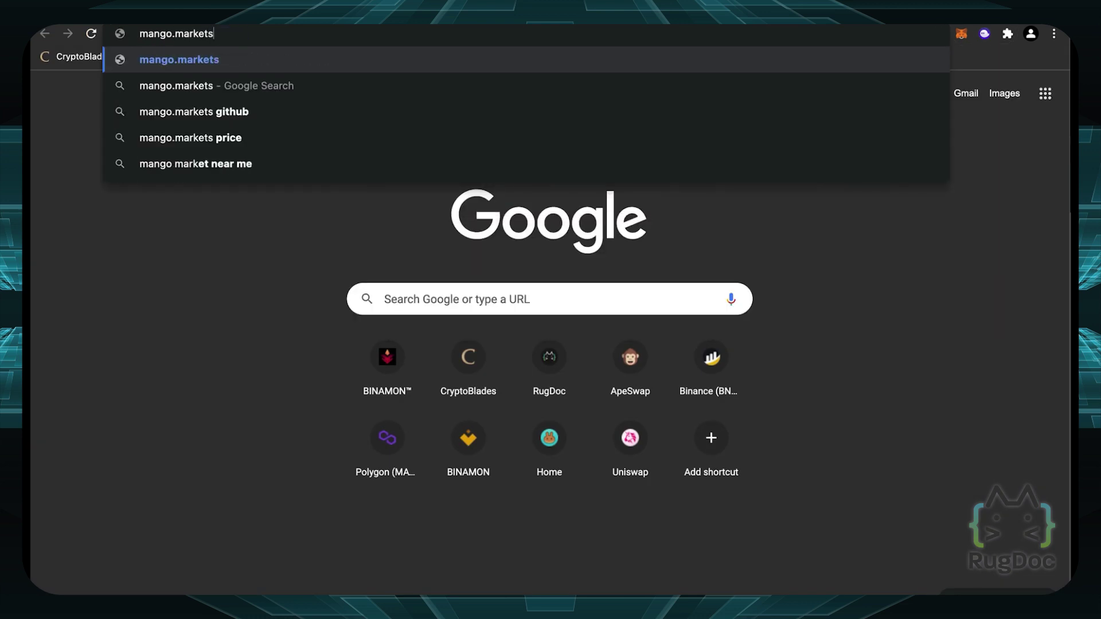
pyautogui.press('Return')
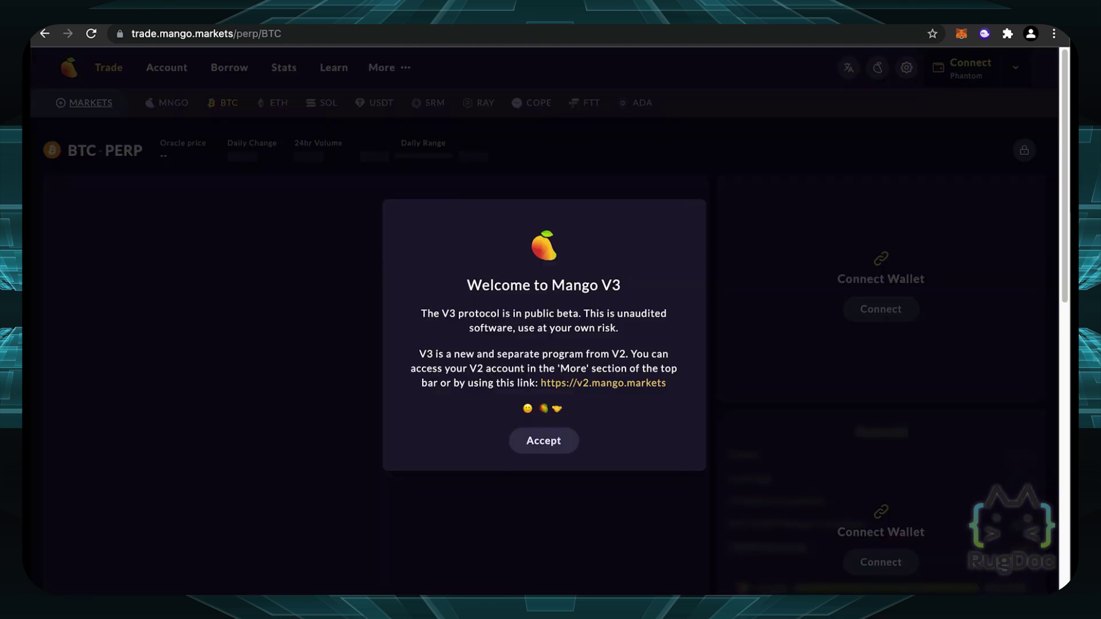
# Accept Mango's welcome notice and approve the Phantom wallet connection.
pyautogui.click(544, 440)
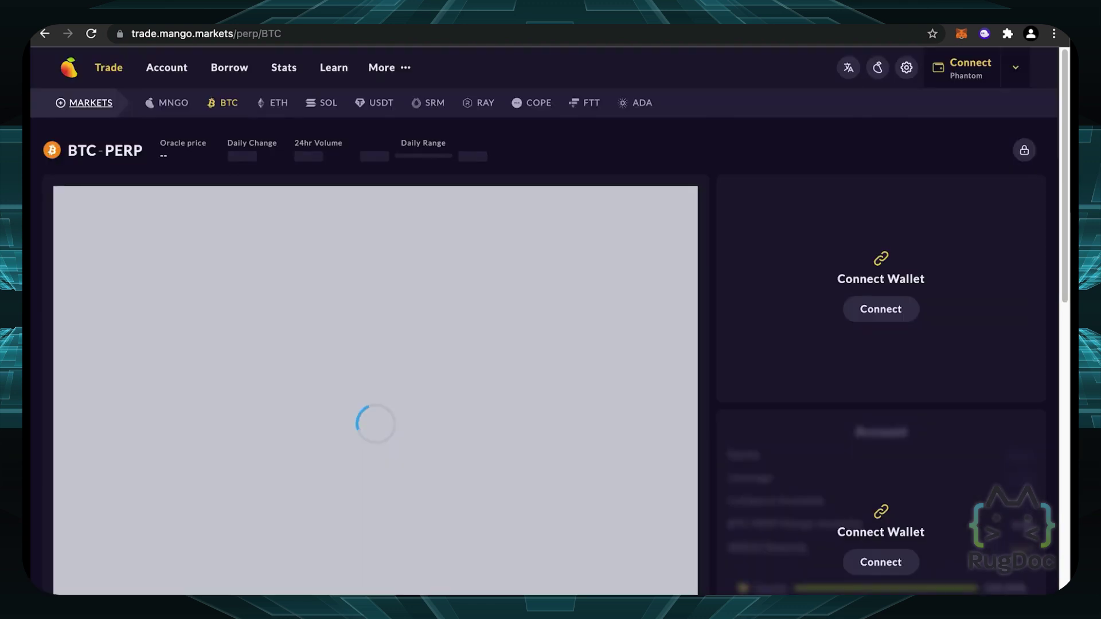
pyautogui.click(965, 68)
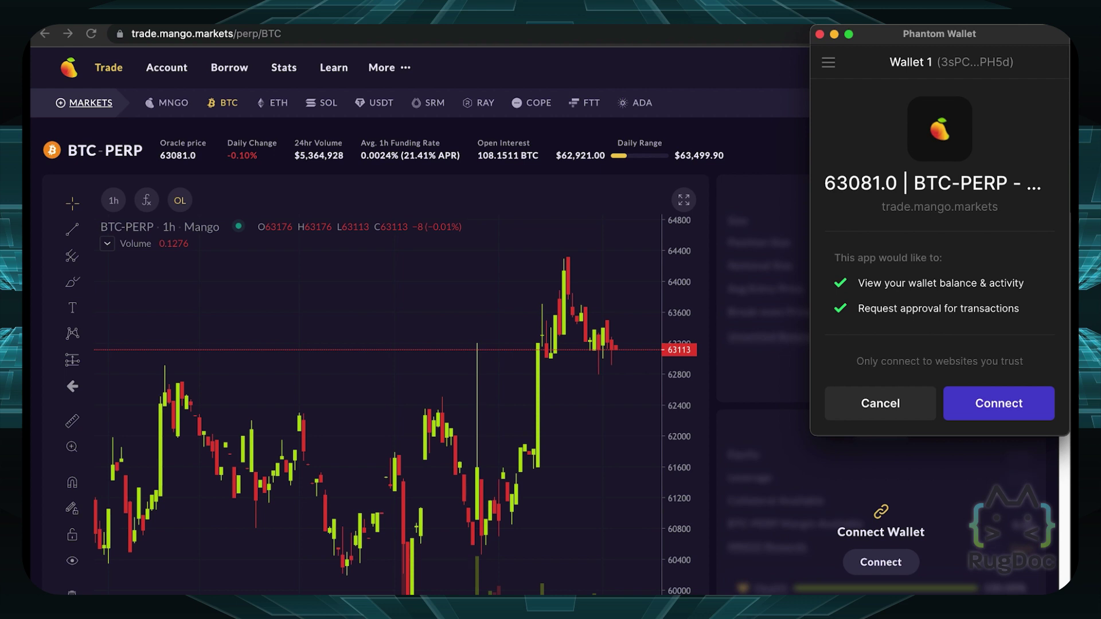
pyautogui.click(998, 403)
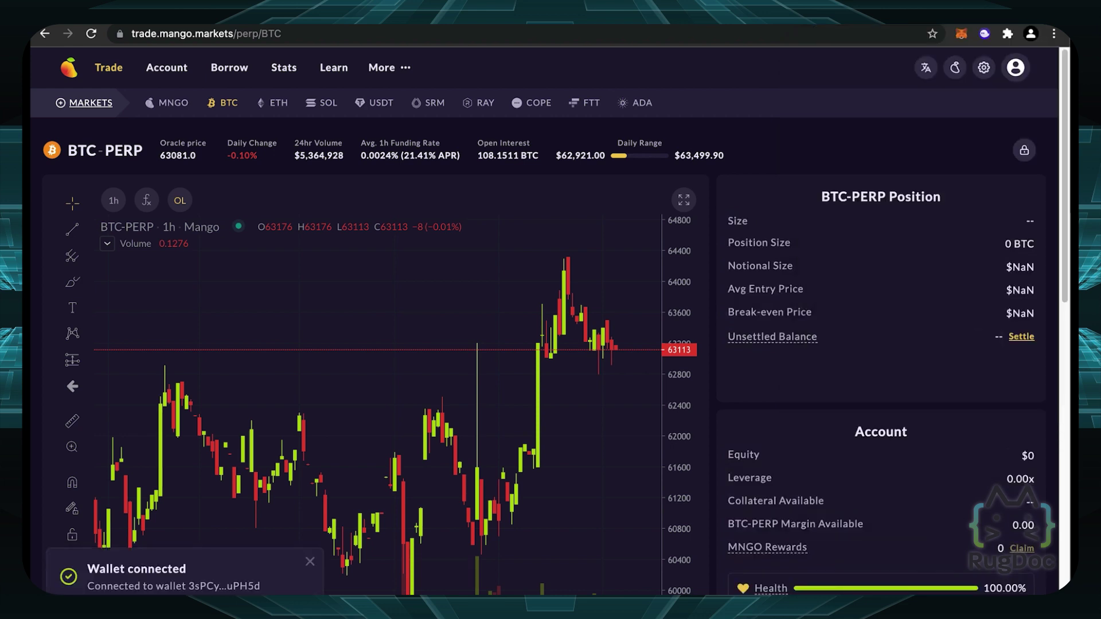
# Revoke trade.mango.markets under Phantom's Settings > Trusted Apps.
pyautogui.click(984, 33)
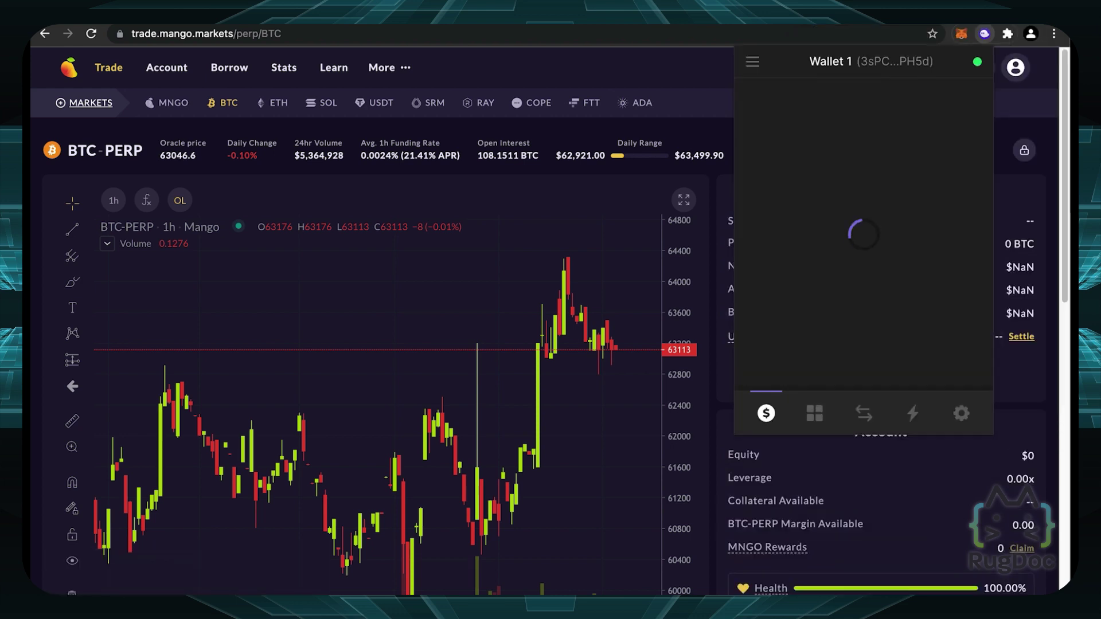
pyautogui.click(960, 413)
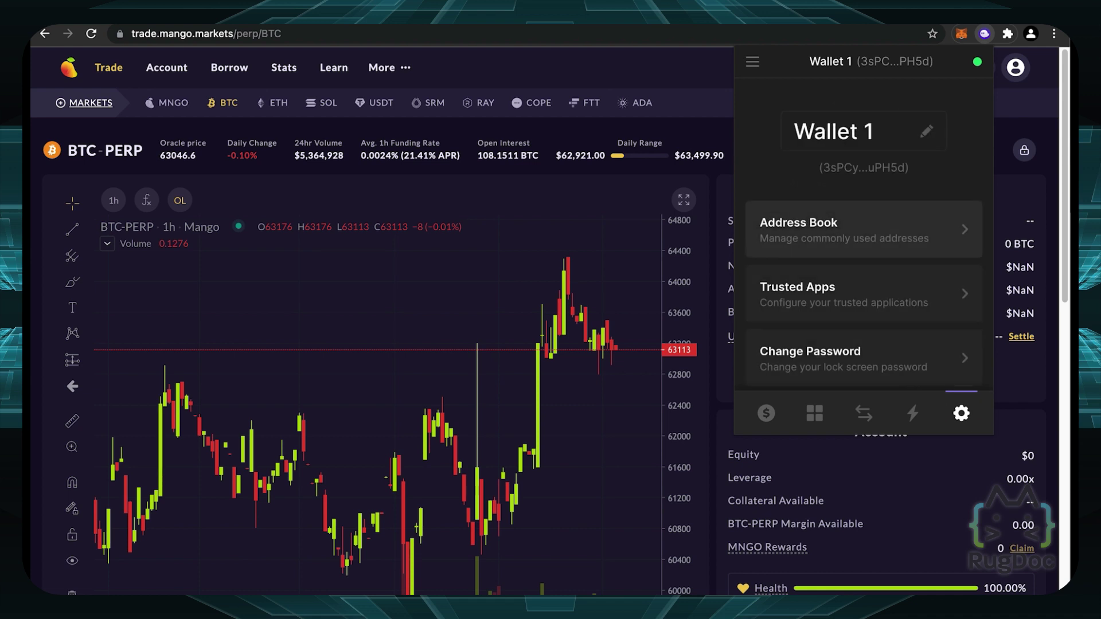
pyautogui.scroll(-1, 863, 252)
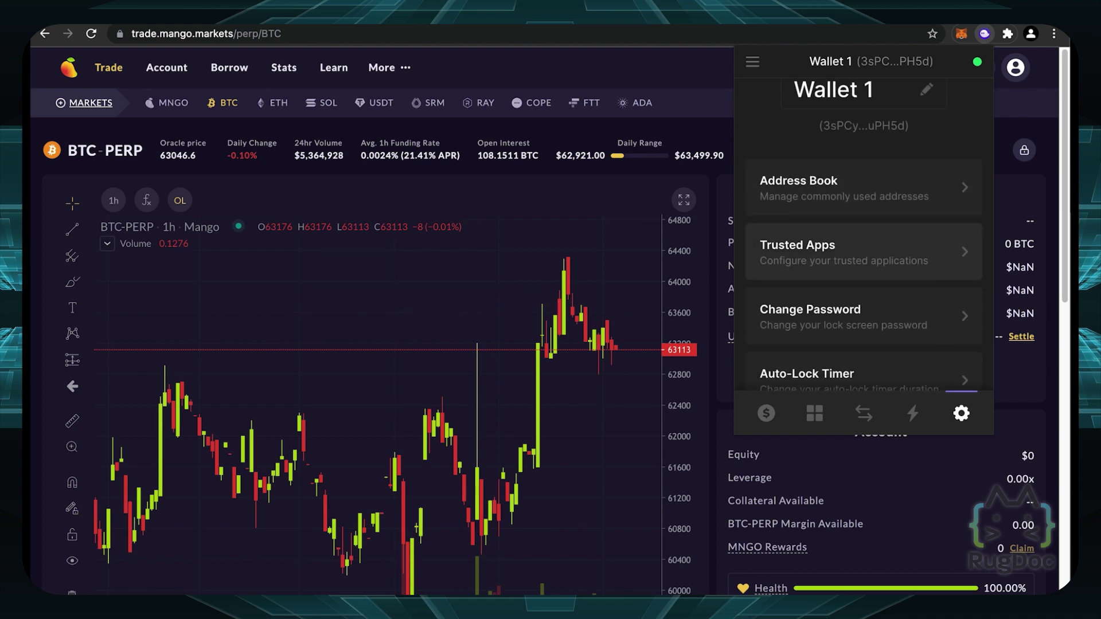
pyautogui.click(885, 265)
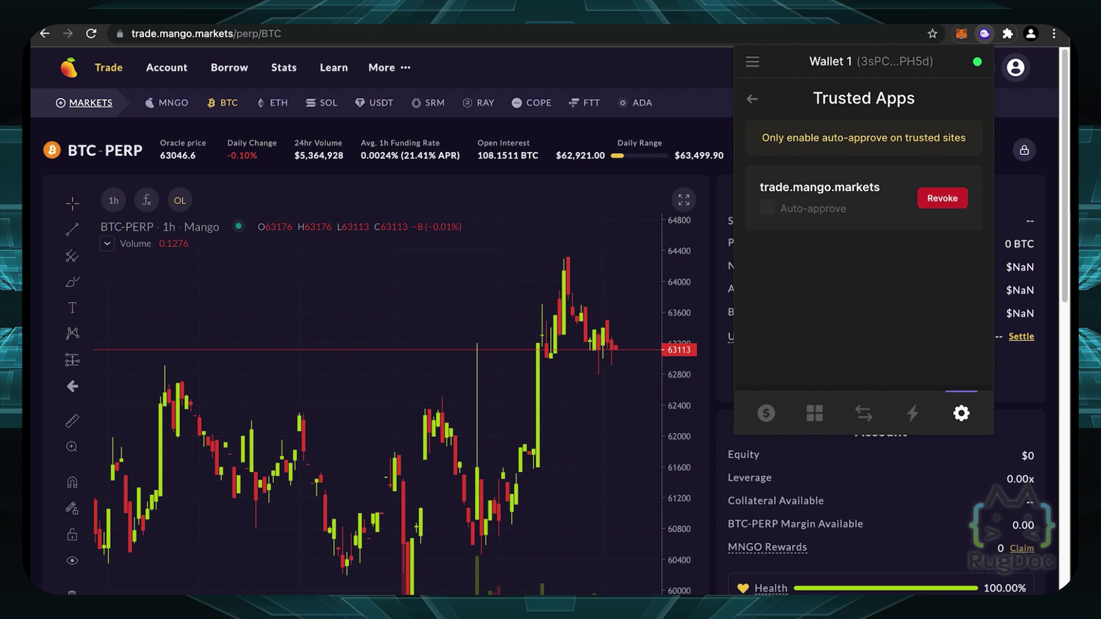
pyautogui.click(942, 198)
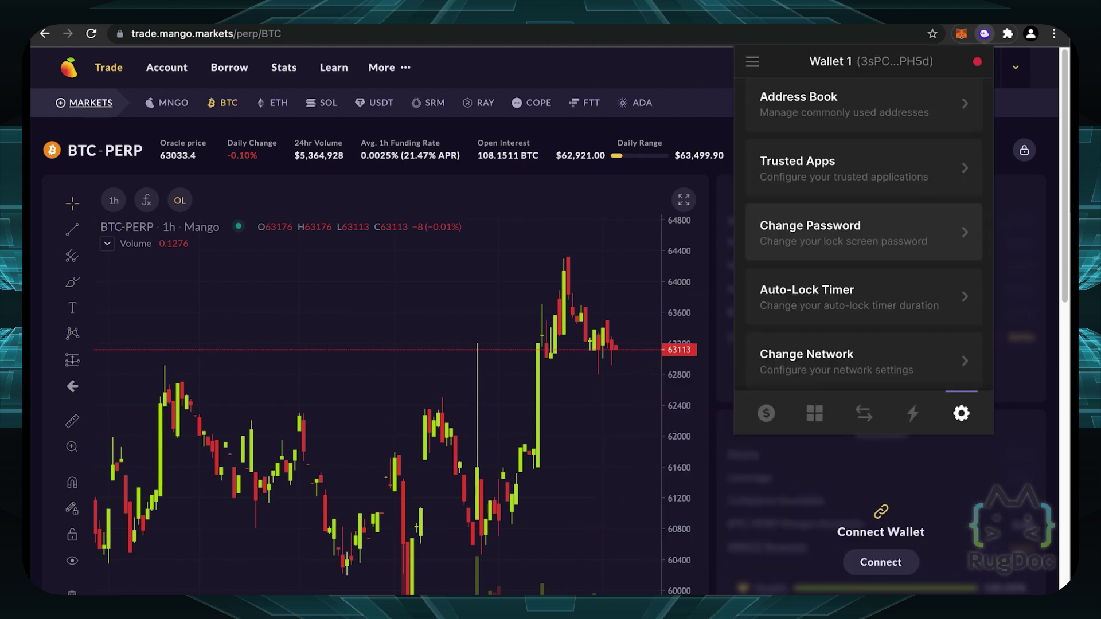
pyautogui.click(842, 233)
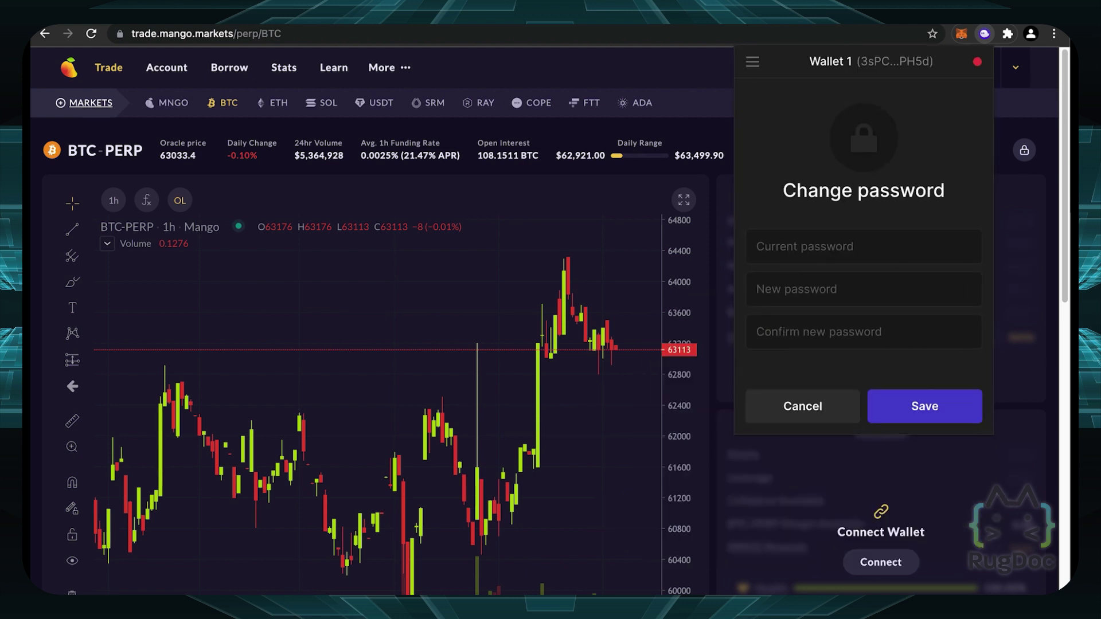
pyautogui.click(826, 245)
pyautogui.click(810, 286)
pyautogui.click(823, 335)
pyautogui.click(827, 397)
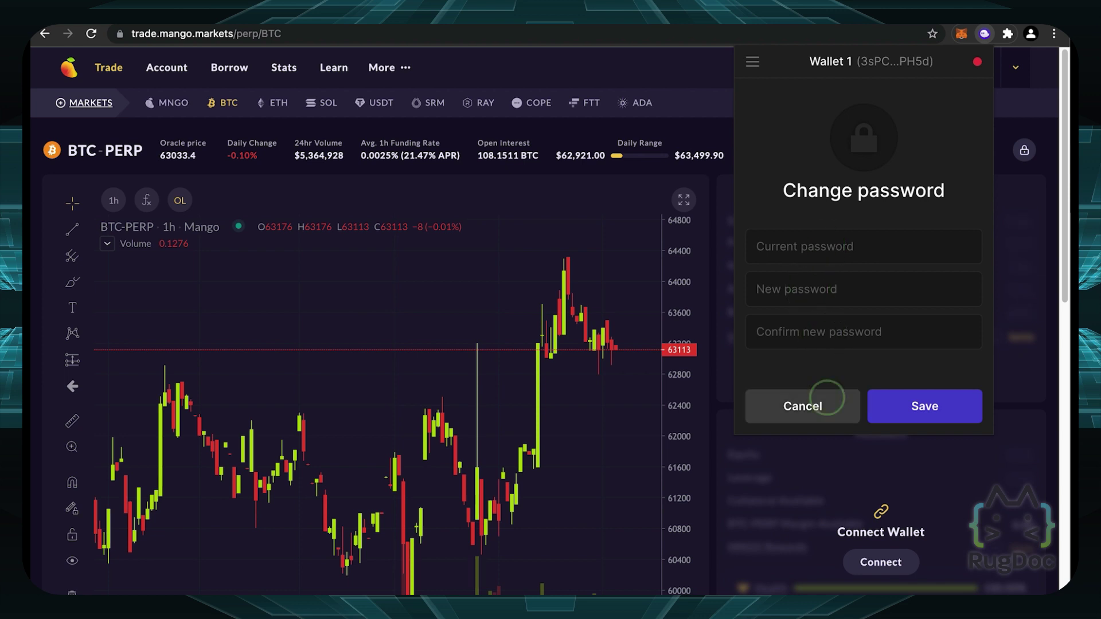
pyautogui.click(839, 268)
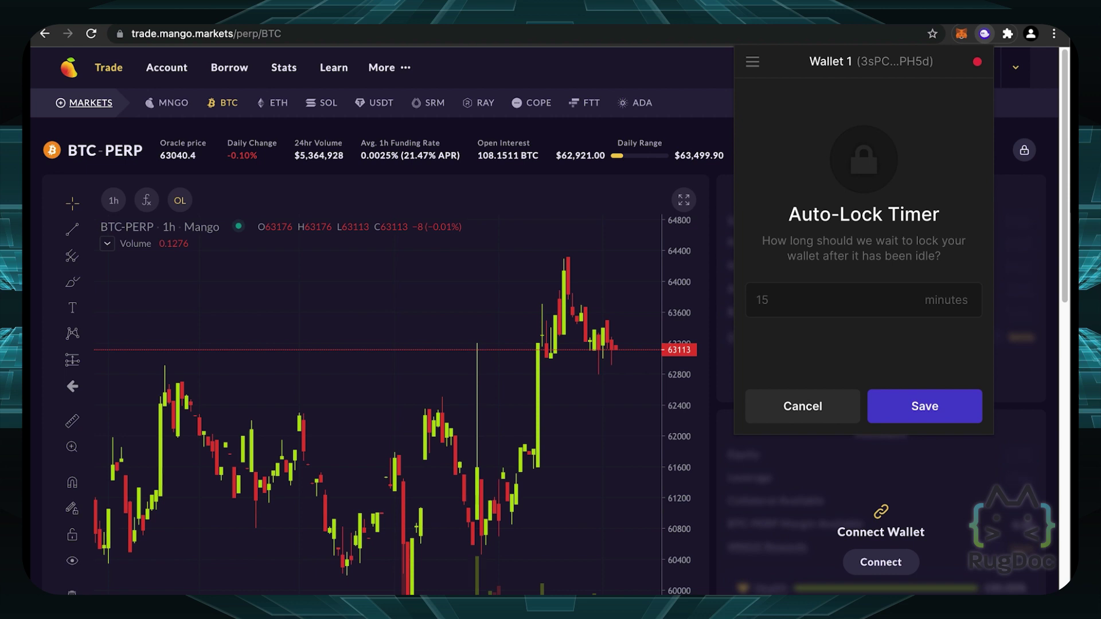
pyautogui.click(837, 401)
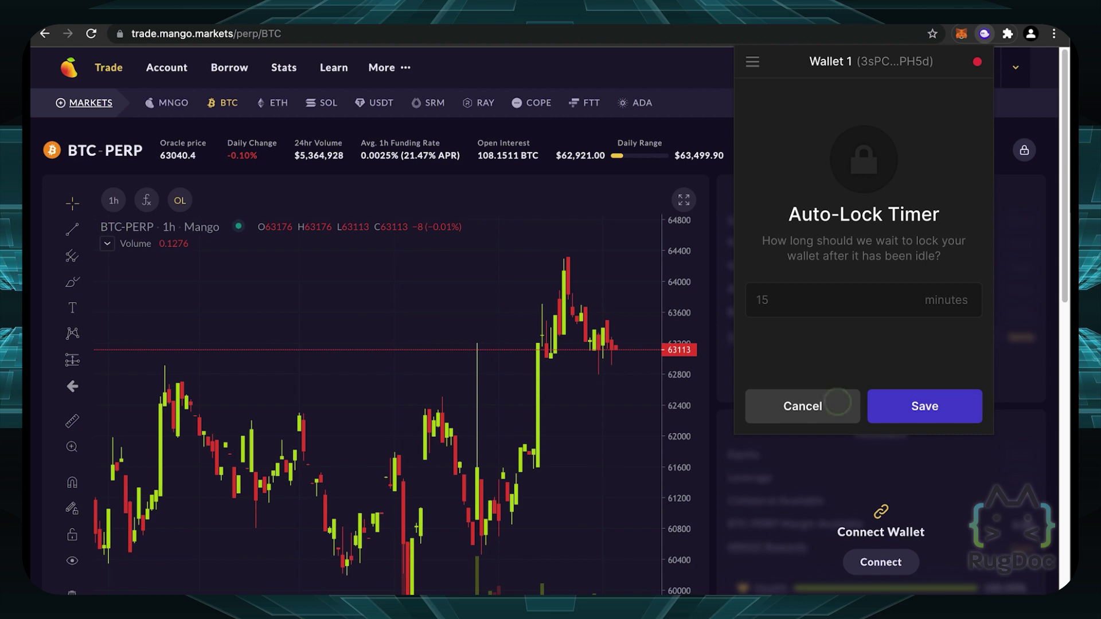
pyautogui.click(831, 240)
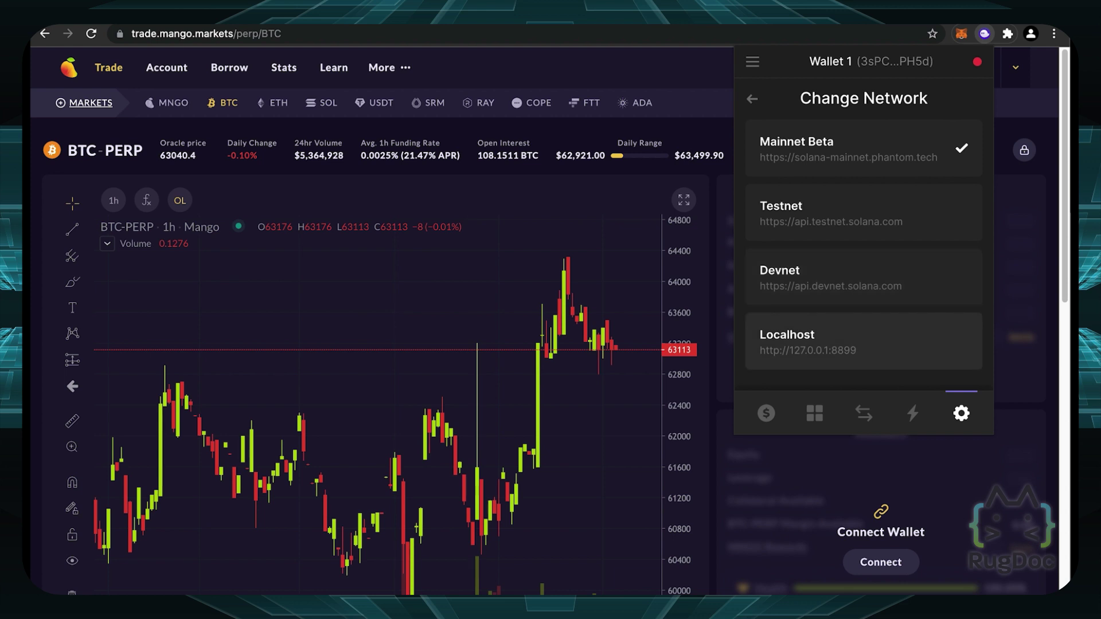
pyautogui.click(752, 99)
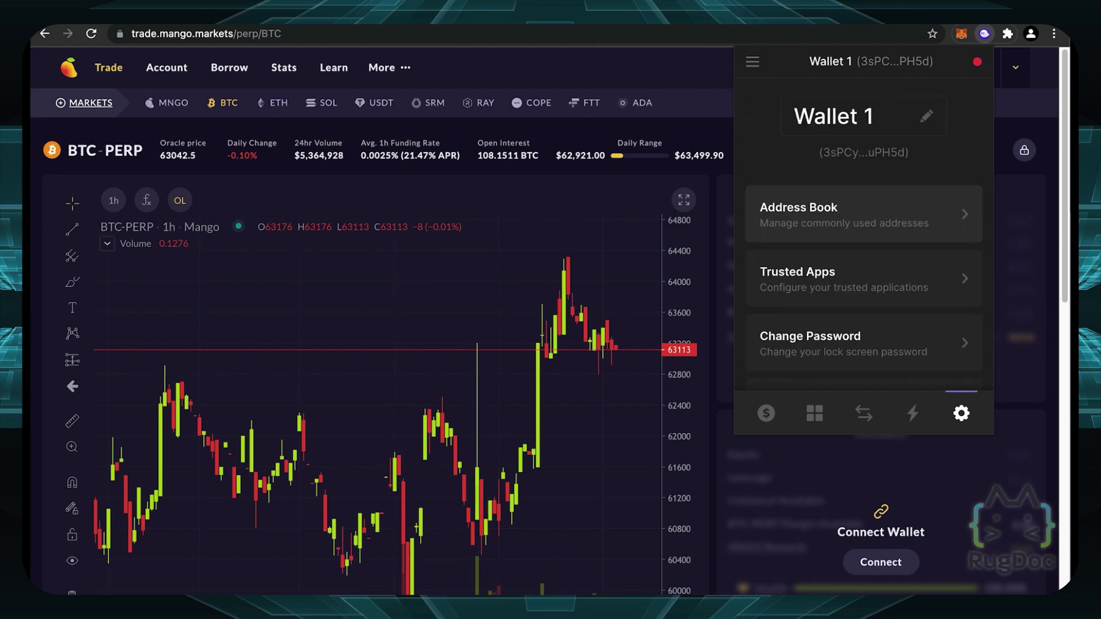
pyautogui.scroll(-5, 863, 230)
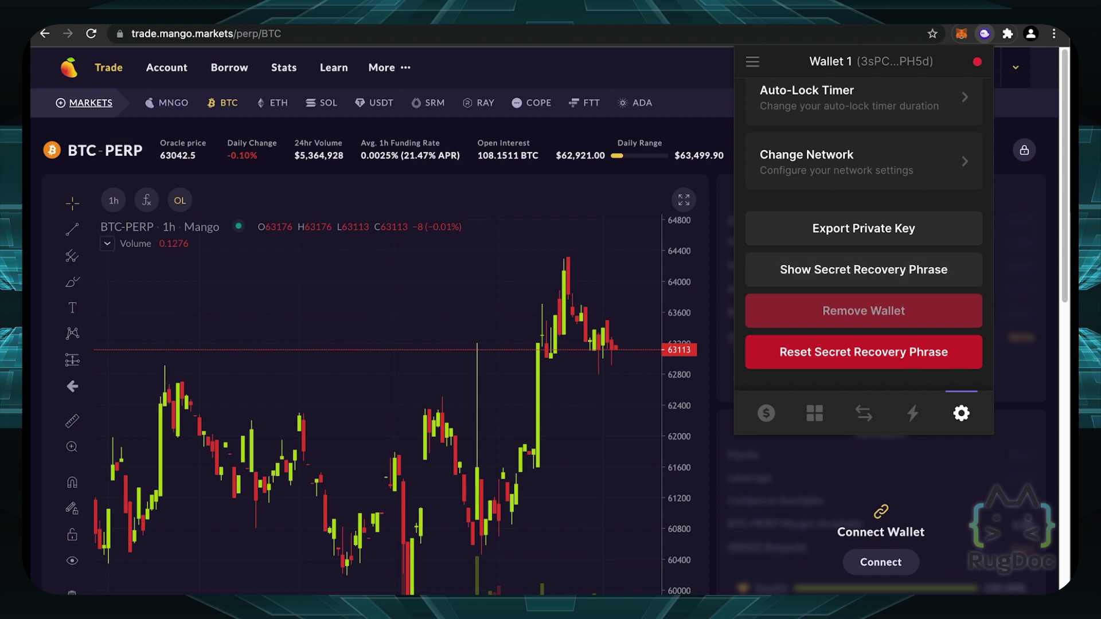
# Return to the balance view and choose Add / Connect Wallet from the wallet side menu.
pyautogui.click(766, 413)
pyautogui.click(752, 62)
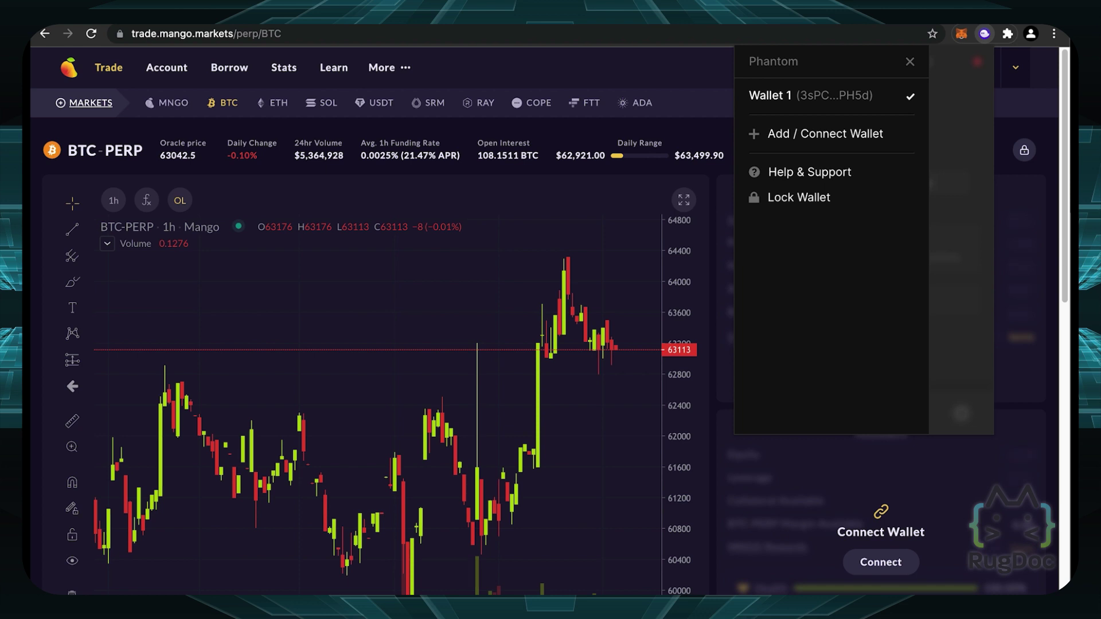
pyautogui.click(814, 133)
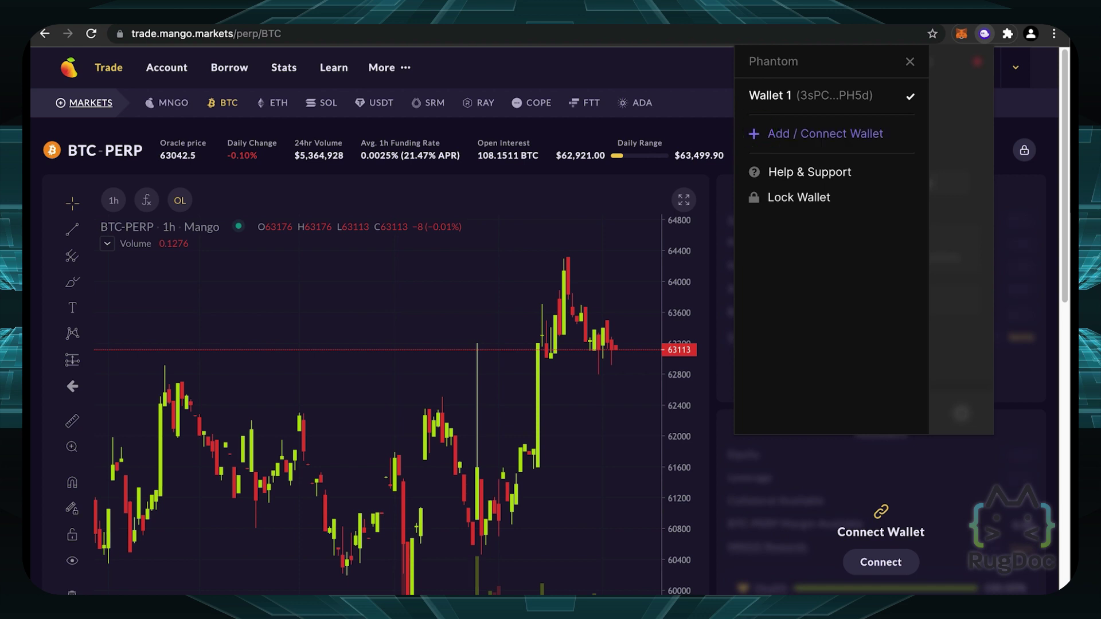